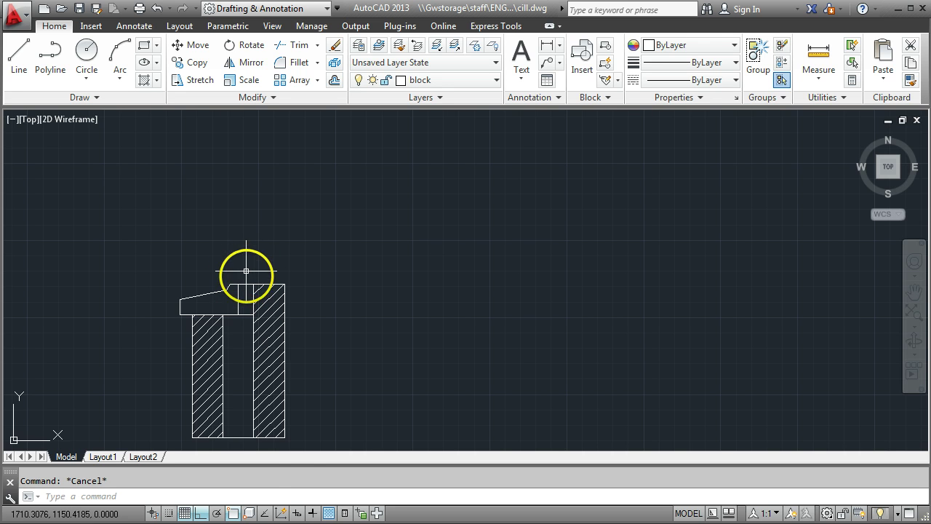
Step: Switch from the AutoCAD cill drawing to the Carlson Technical Information page in Chrome
key(alt+Tab)
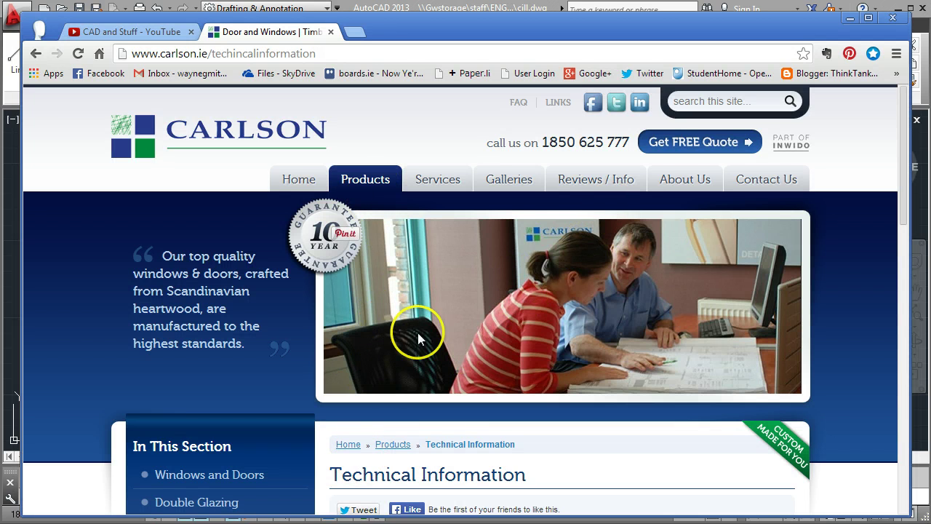
Step: Open the Timber Windows technical drawings page and browse the list of window section drawings
scroll(436, 333, down, 5)
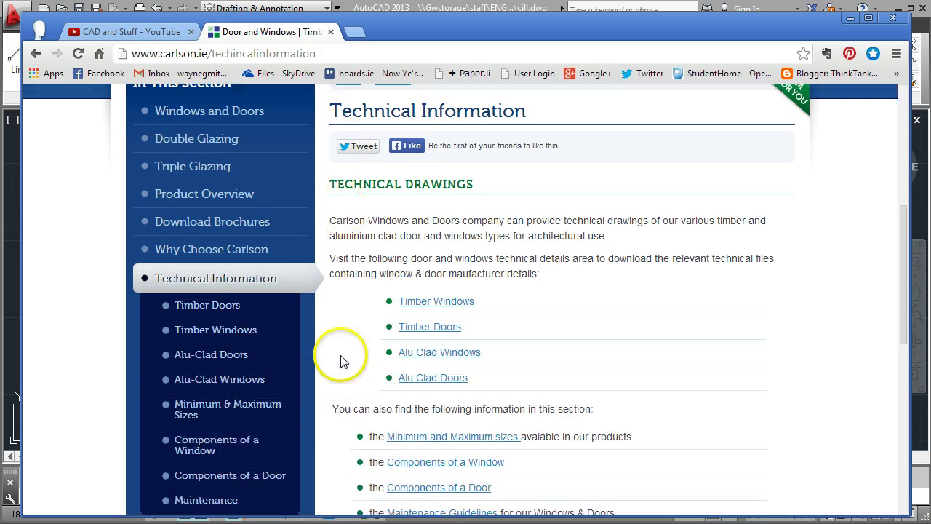
click(432, 310)
scroll(432, 311, down, 2)
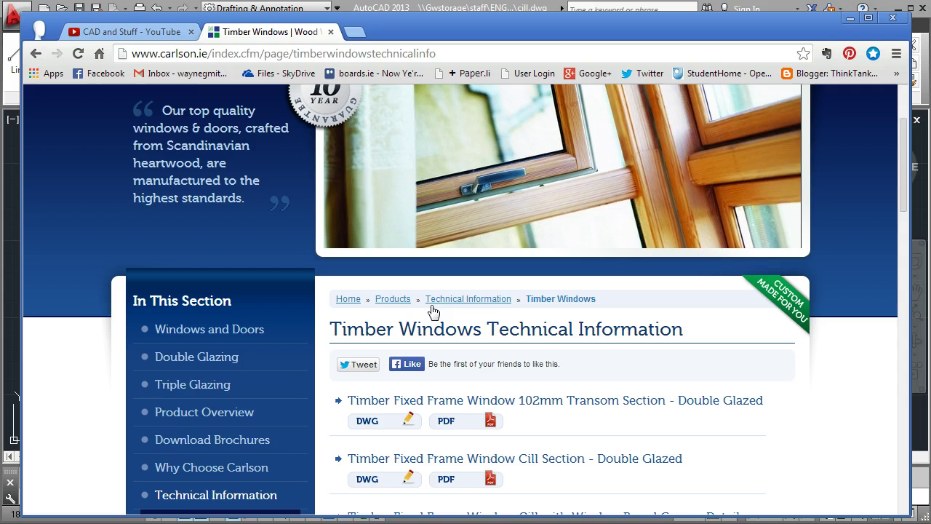
scroll(432, 311, down, 2)
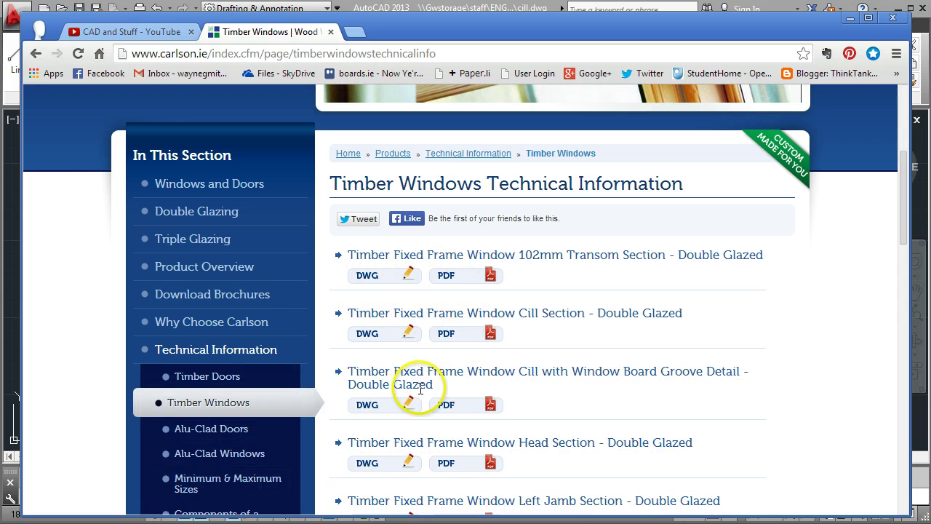
scroll(429, 393, down, 5)
scroll(436, 367, down, 3)
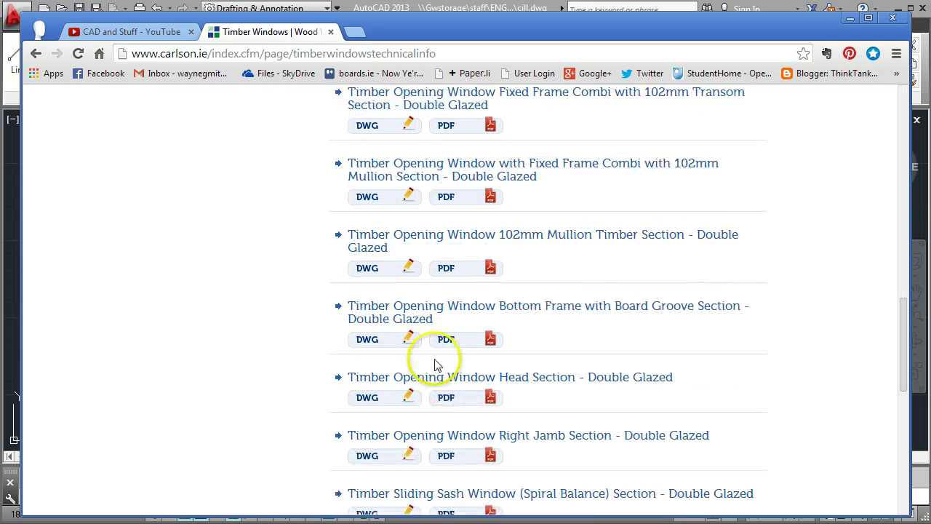
scroll(432, 357, down, 3)
scroll(429, 356, up, 2)
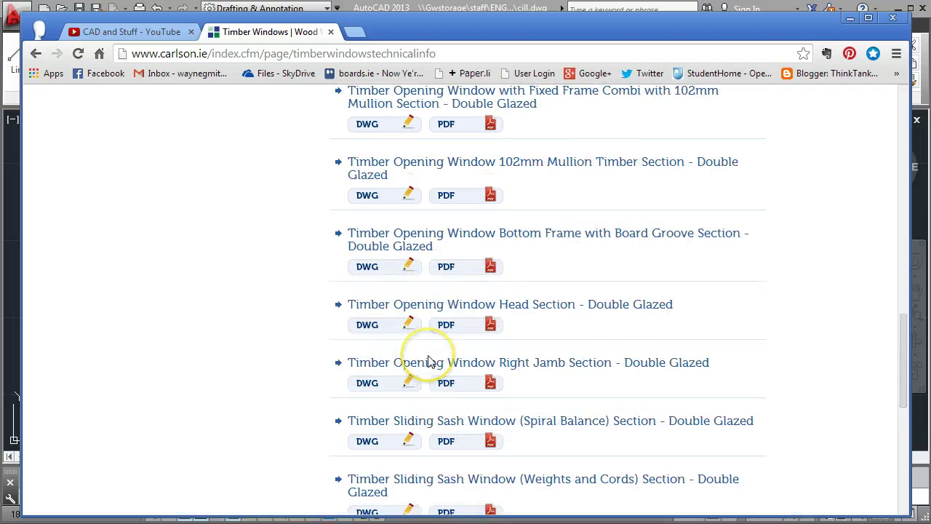
scroll(429, 361, down, 1)
scroll(429, 361, down, 1)
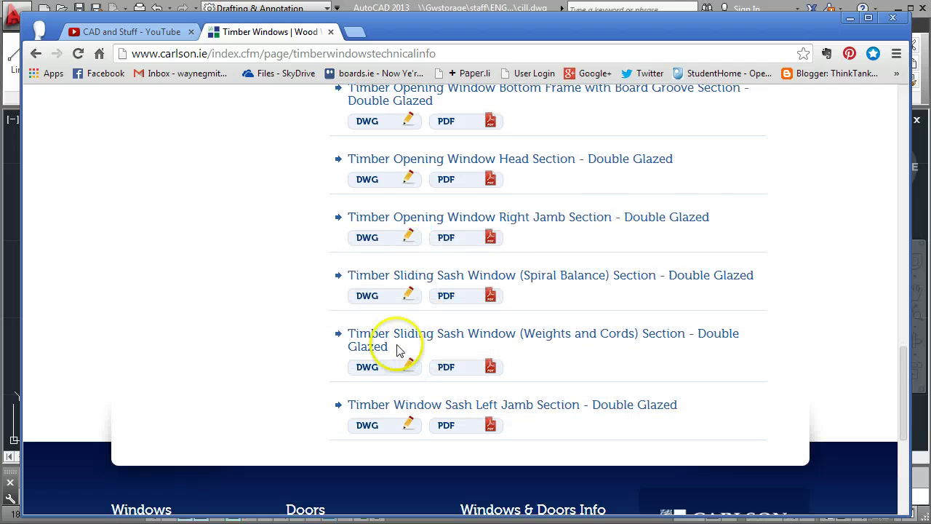
scroll(401, 337, up, 1)
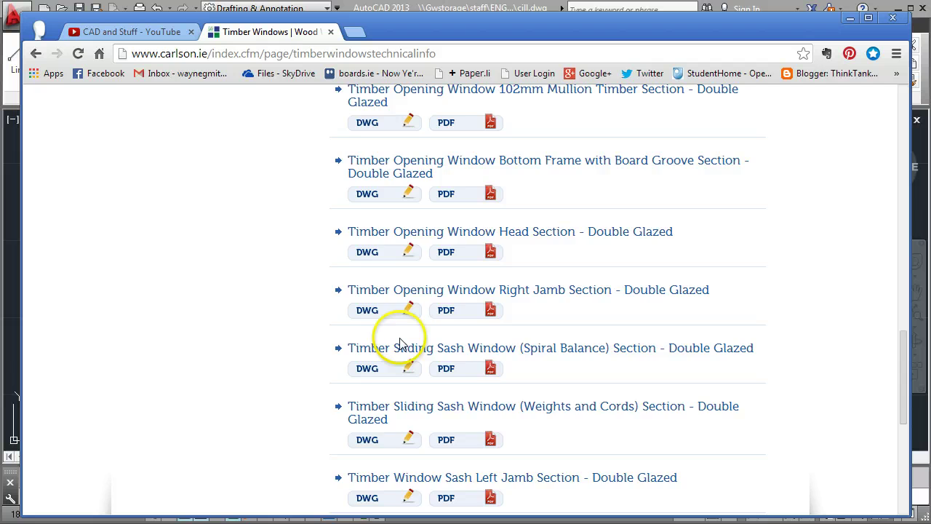
scroll(393, 345, down, 2)
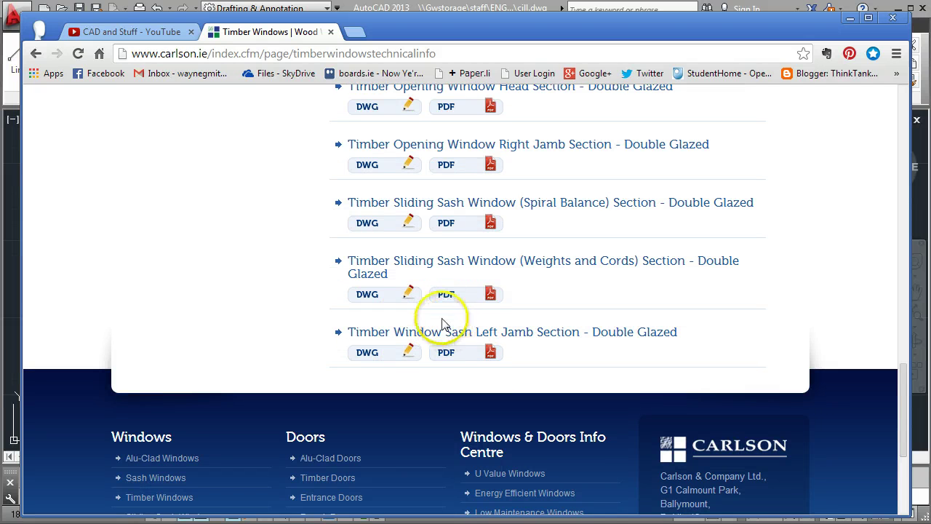
scroll(444, 318, up, 11)
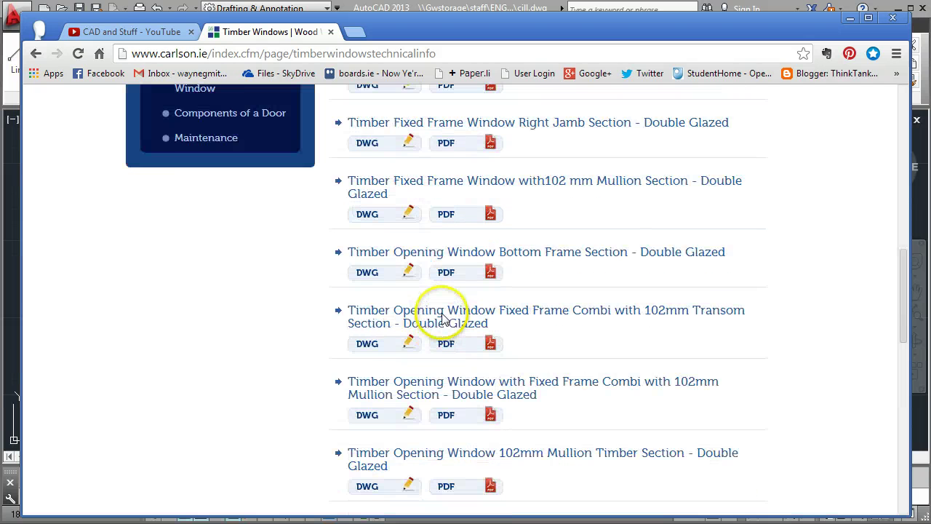
scroll(441, 317, up, 1)
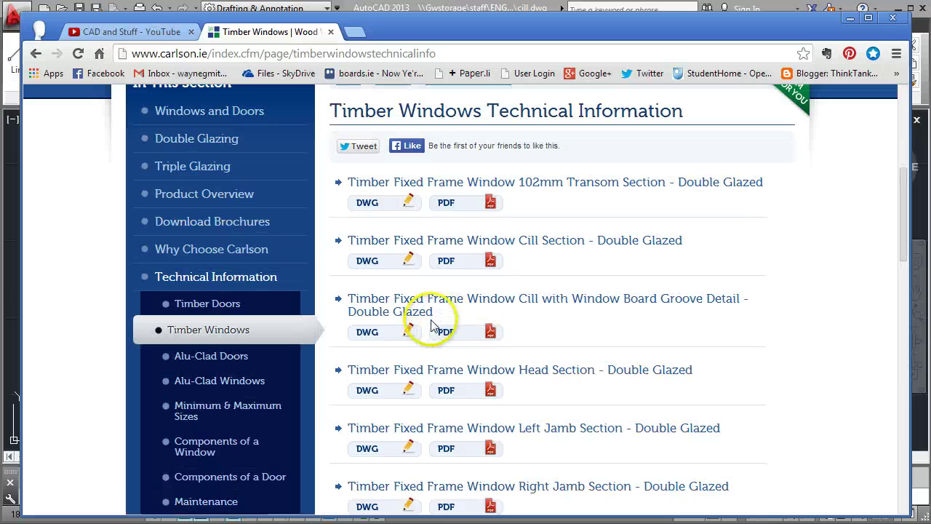
scroll(429, 314, down, 3)
scroll(429, 326, down, 1)
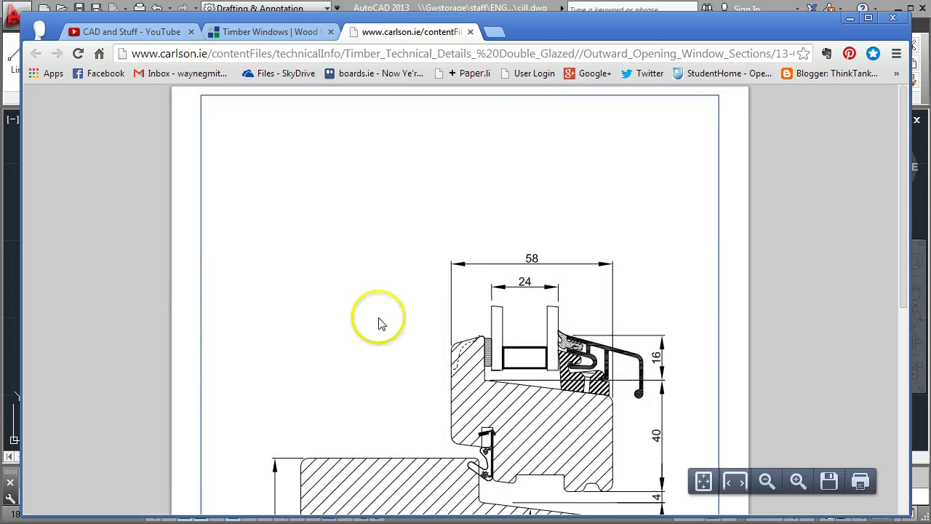
scroll(380, 323, down, 2)
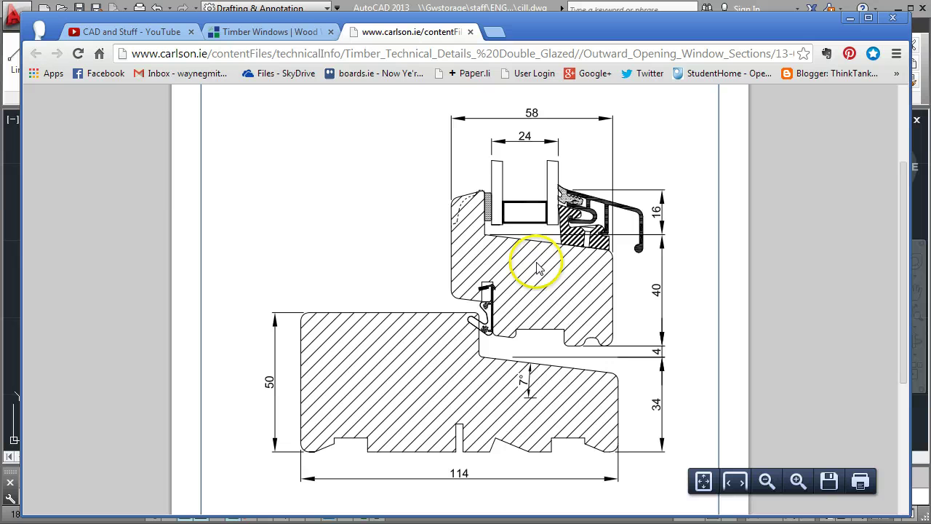
click(470, 32)
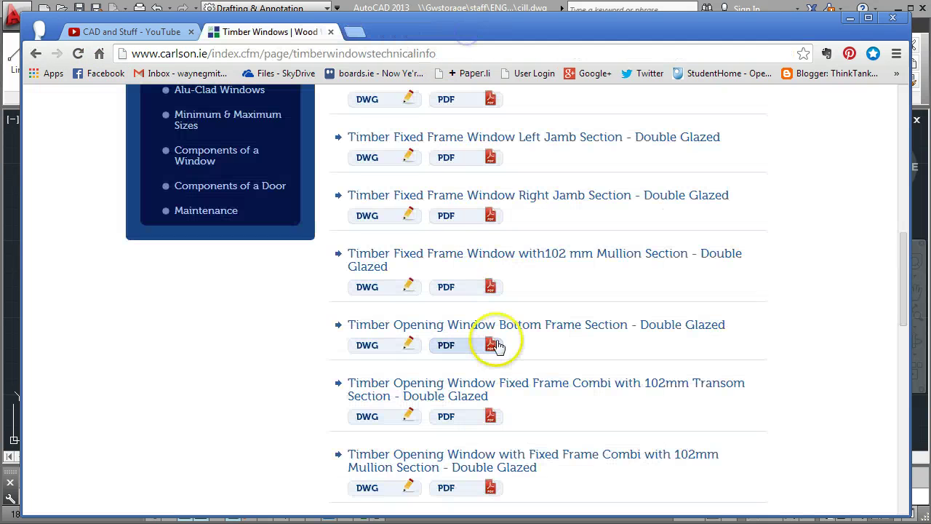
Step: Save the Bottom Frame Section DWG link to the Desktop with Save link as
click(378, 352)
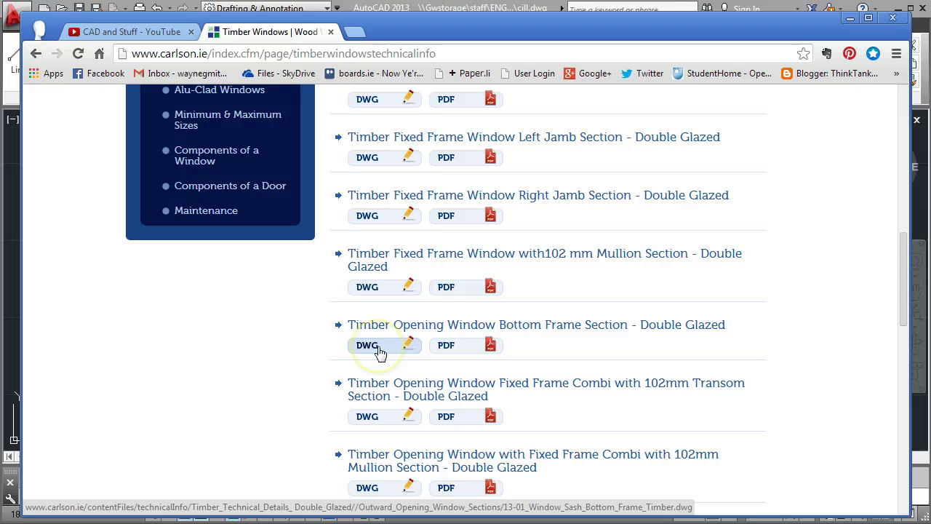
click(378, 351)
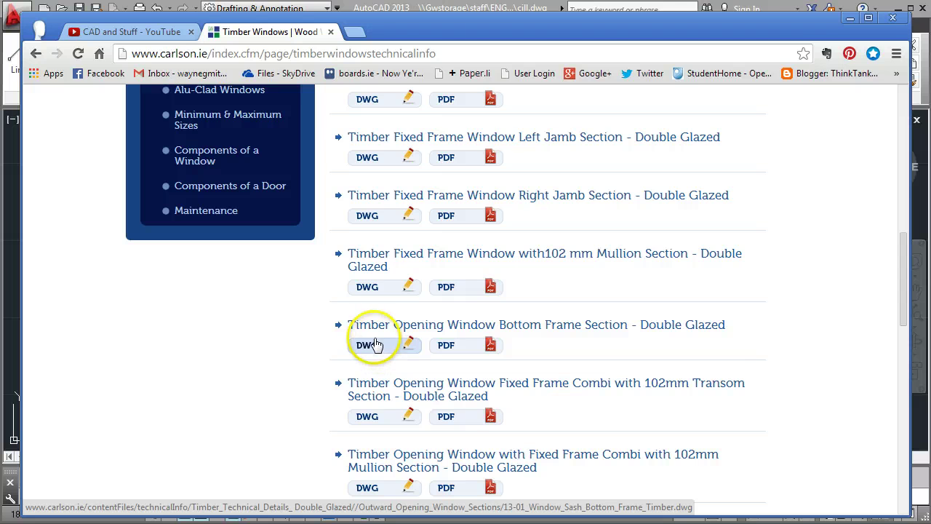
click(372, 354)
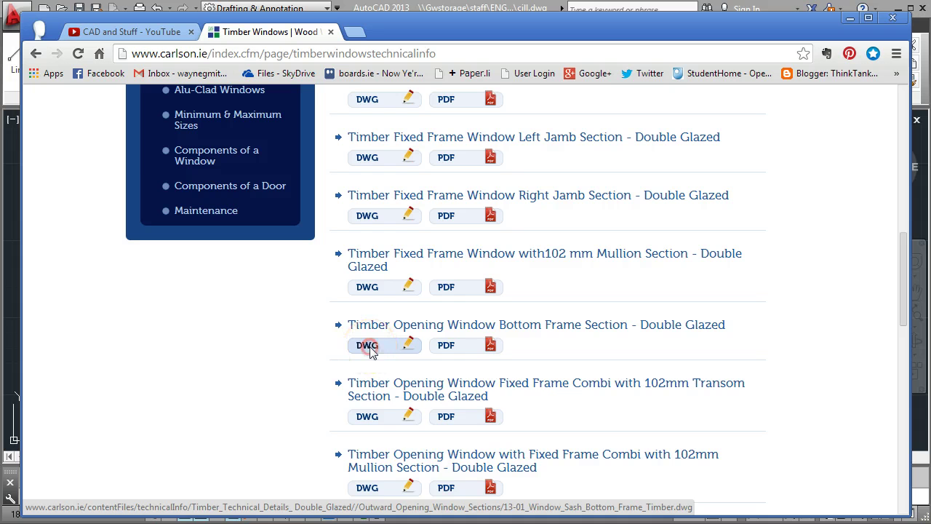
right_click(372, 350)
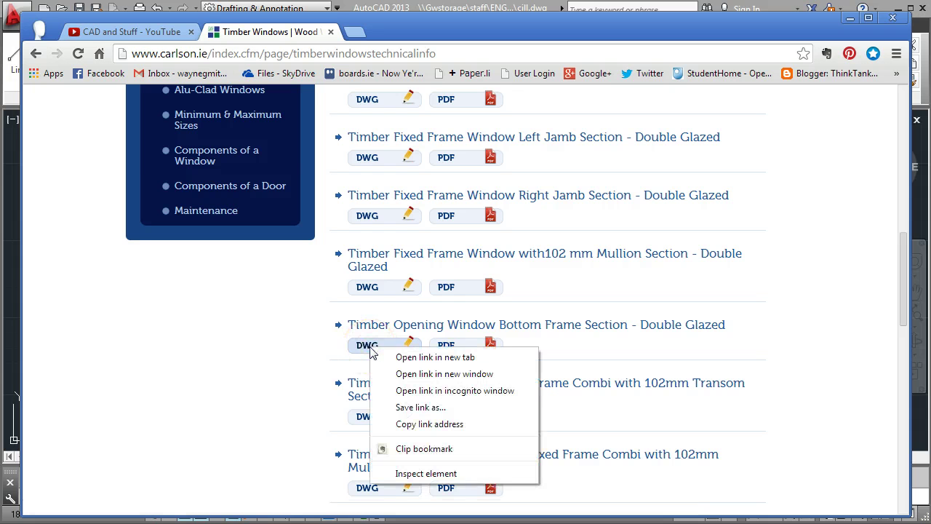
click(420, 408)
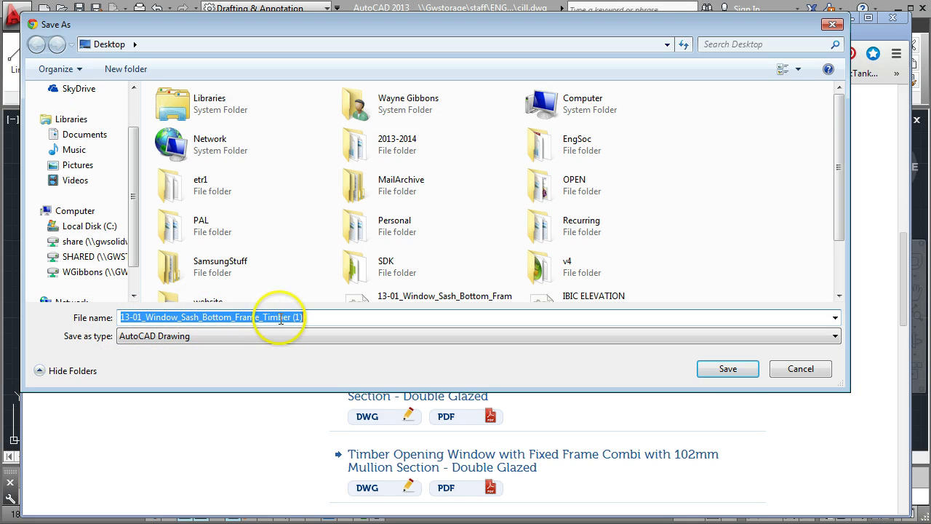
click(729, 370)
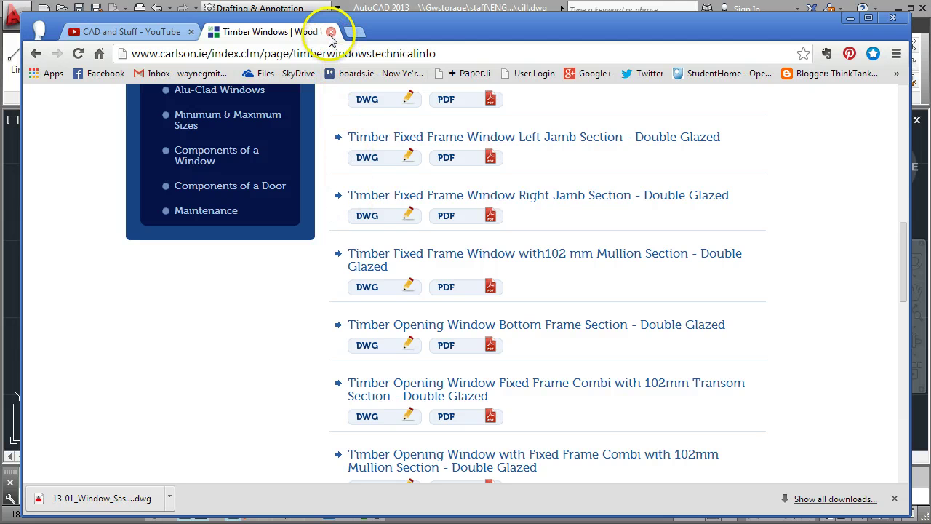
Step: Open 13-01_Window_Sash_Bottom_Frame_Timber (1).dwg from the Desktop in AutoCAD
click(848, 18)
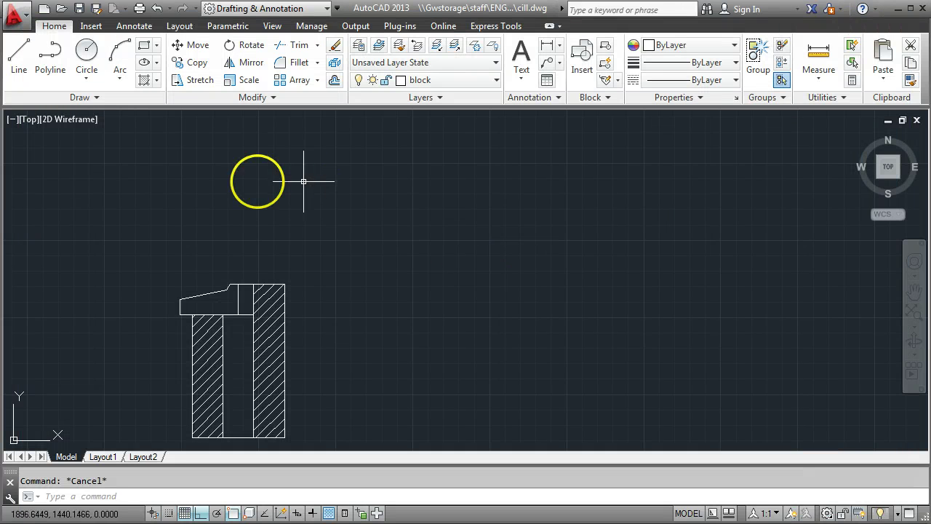
click(65, 12)
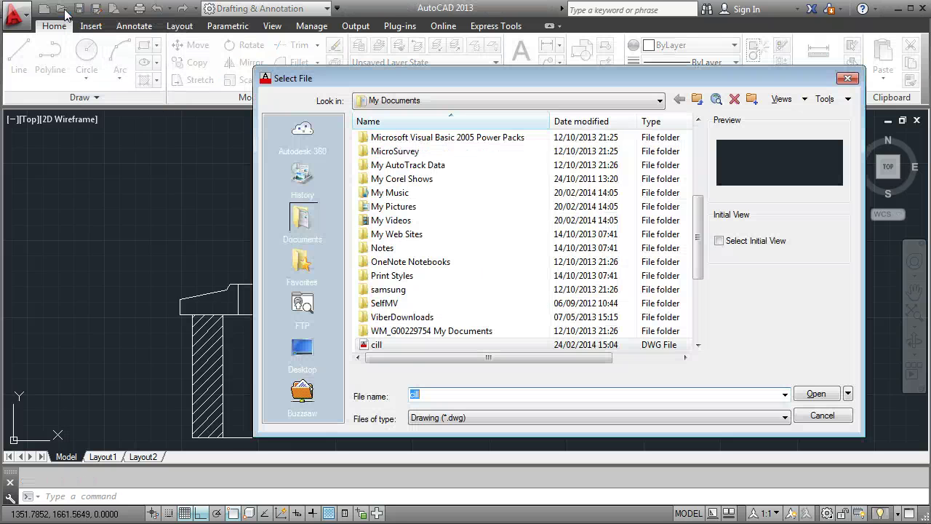
click(301, 343)
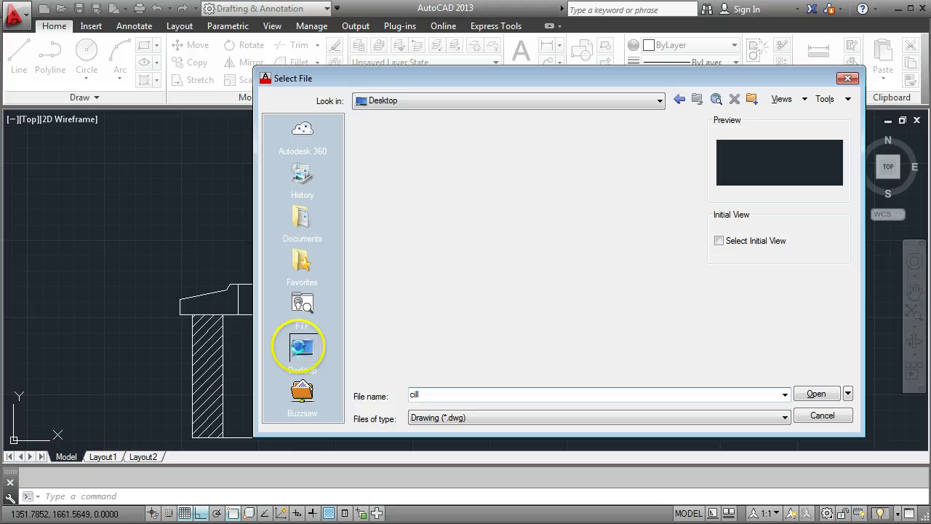
drag(697, 244, 697, 288)
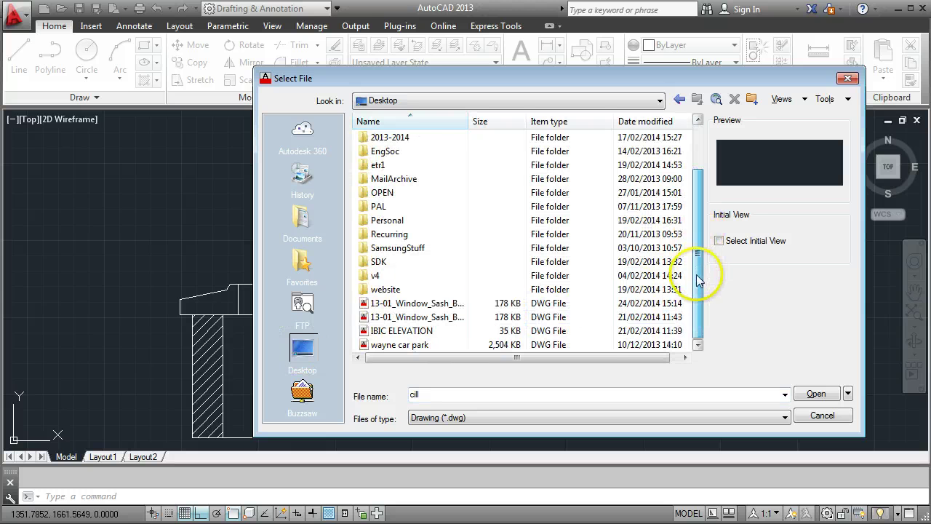
click(409, 304)
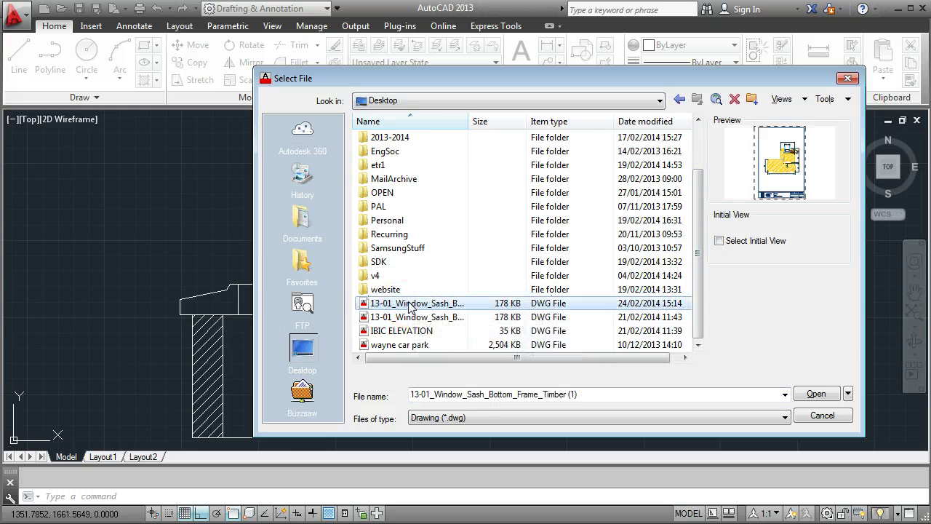
click(815, 393)
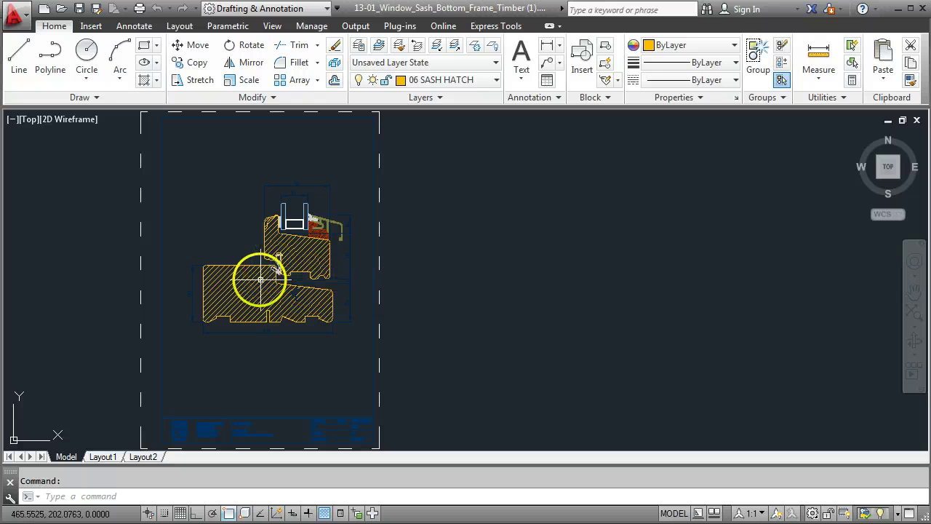
mouse_move(260, 273)
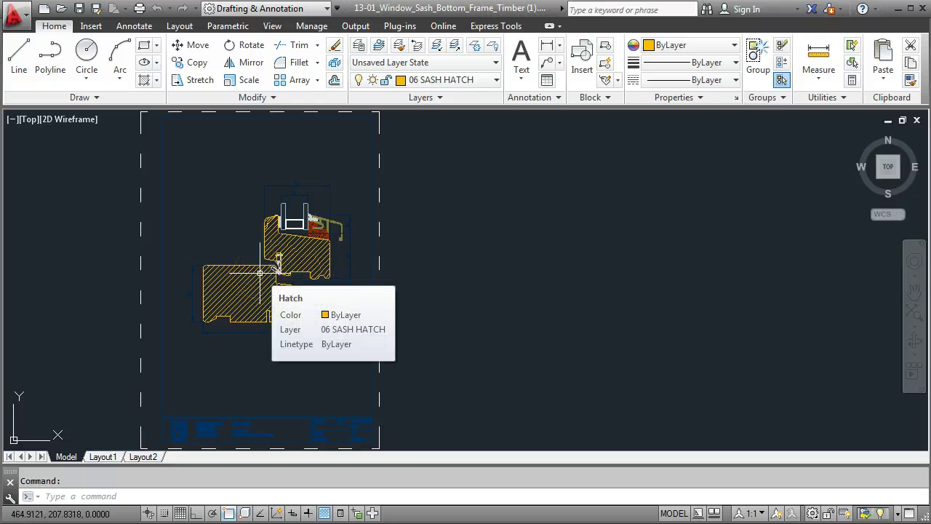
scroll(260, 273, up, 2)
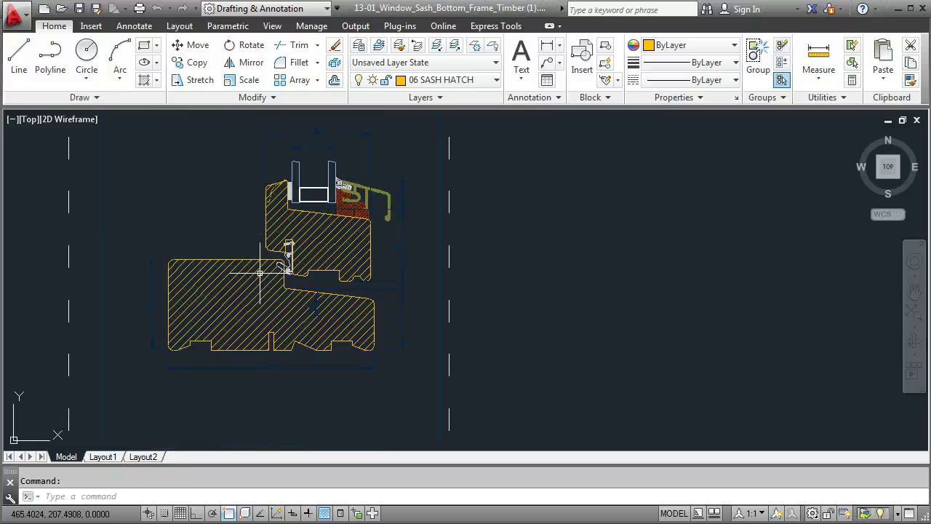
middle_drag(258, 256, 280, 279)
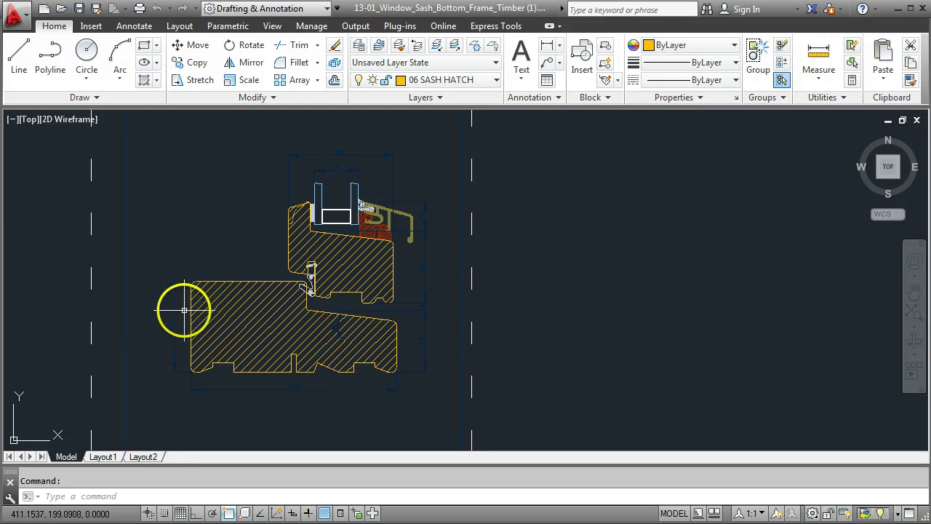
scroll(180, 324, up, 5)
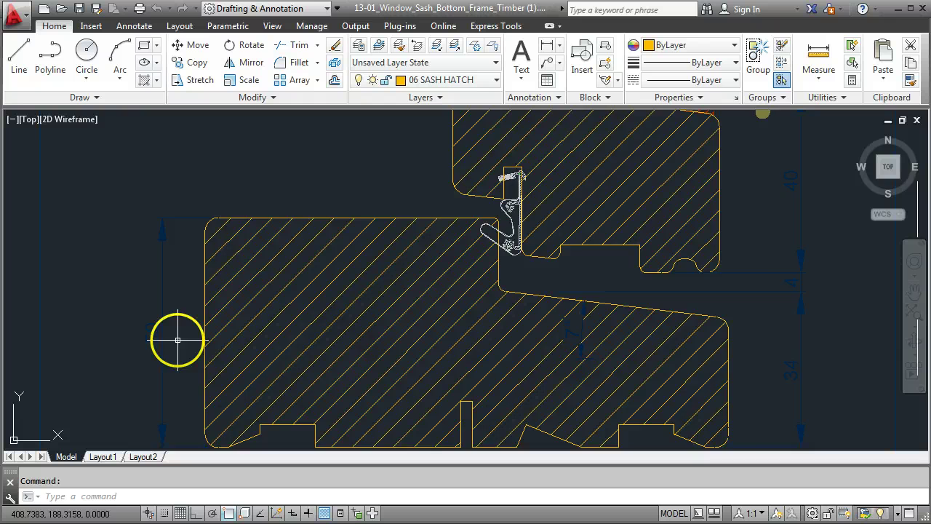
scroll(167, 341, up, 5)
scroll(149, 333, up, 2)
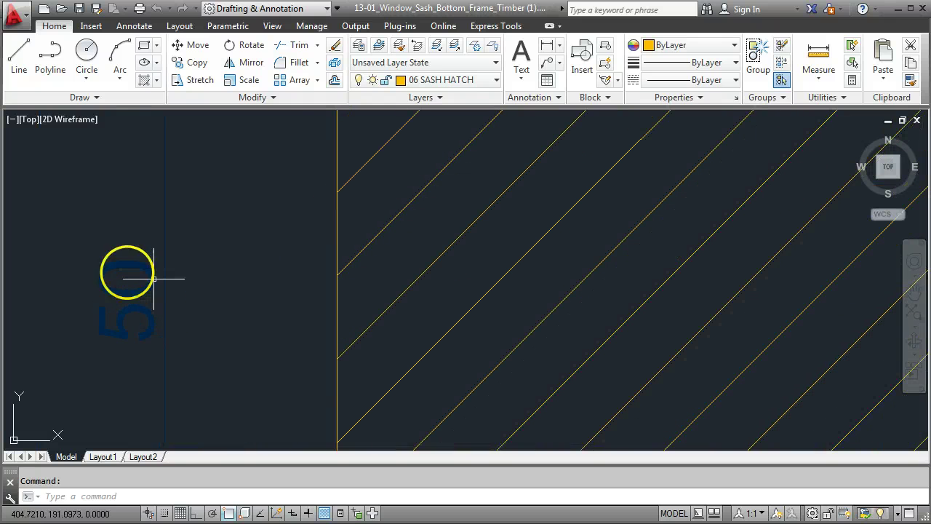
scroll(171, 280, down, 7)
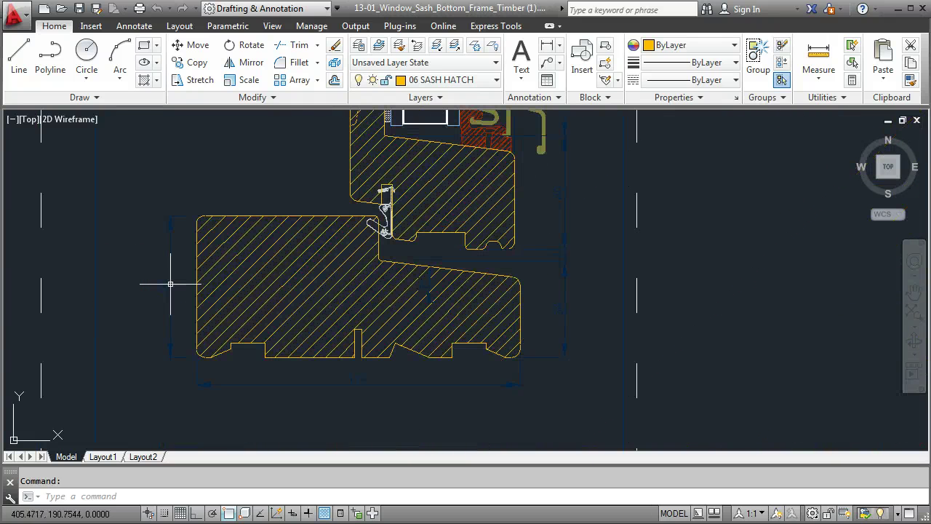
Step: Check the layer list, then erase the left vertical dimension and the 114 bottom dimension
click(492, 81)
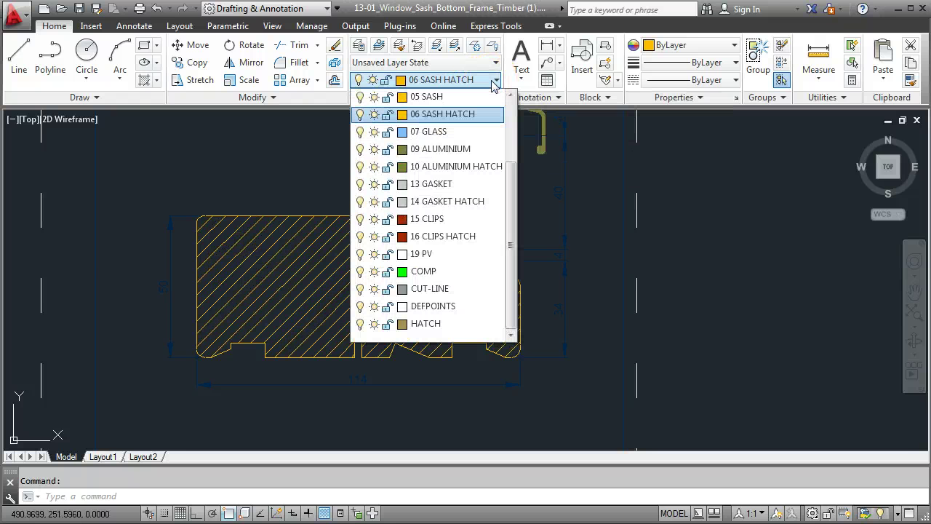
click(480, 81)
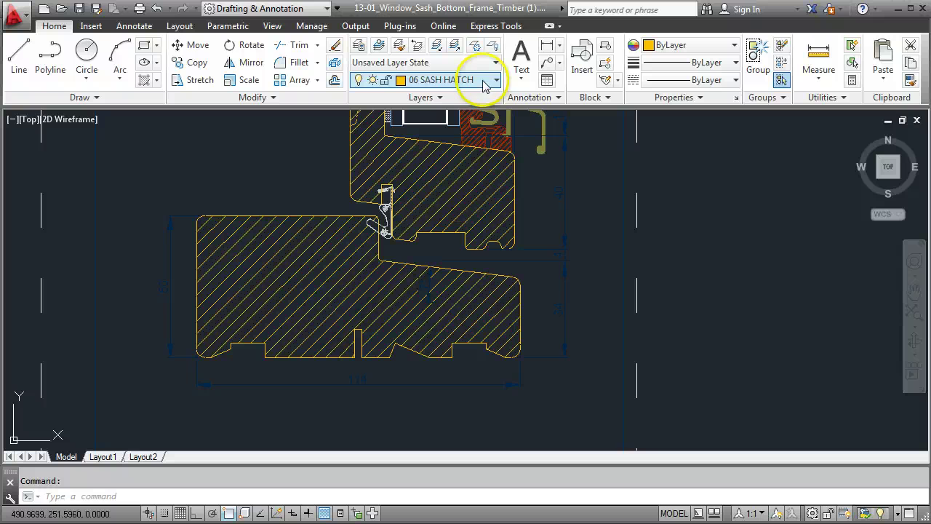
click(178, 298)
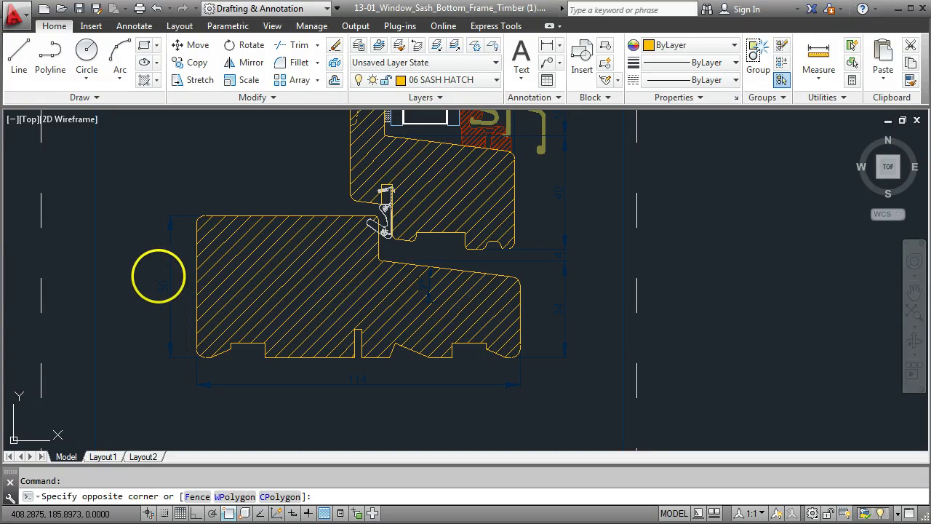
click(152, 274)
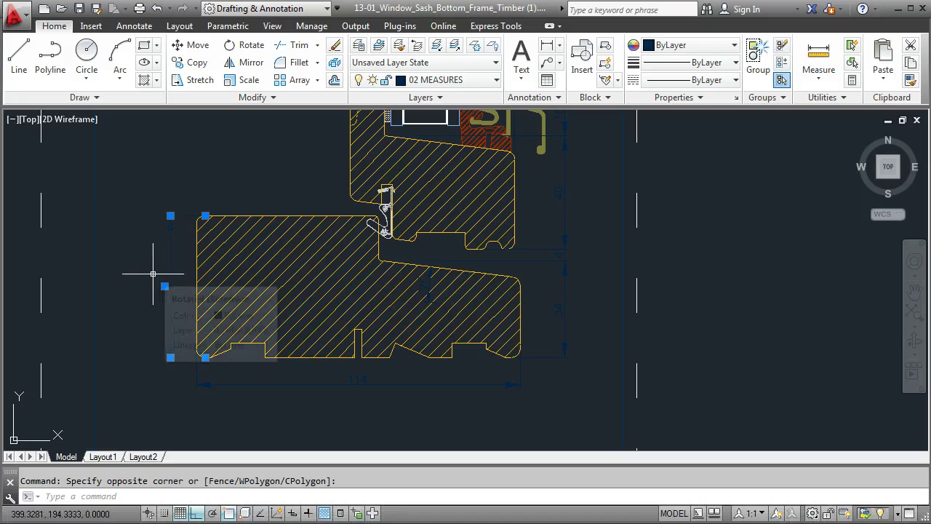
key(Delete)
click(367, 403)
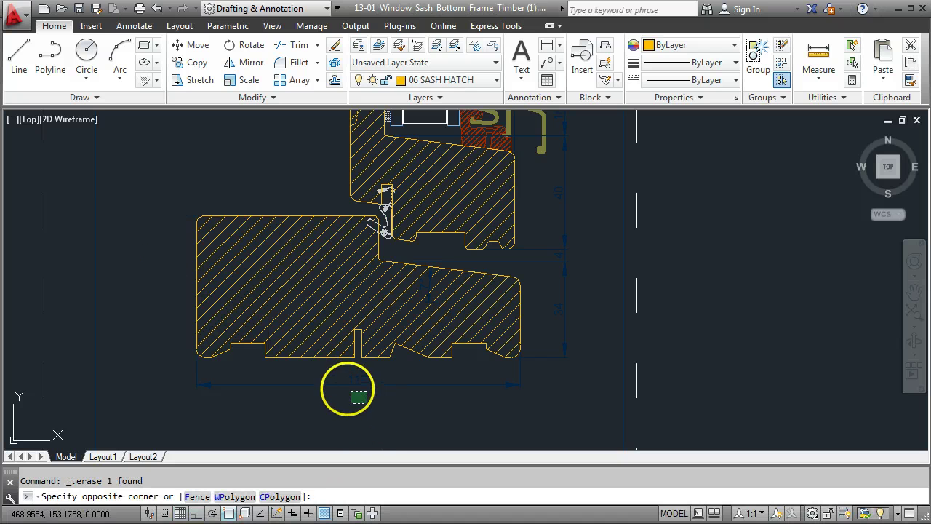
click(341, 380)
key(Delete)
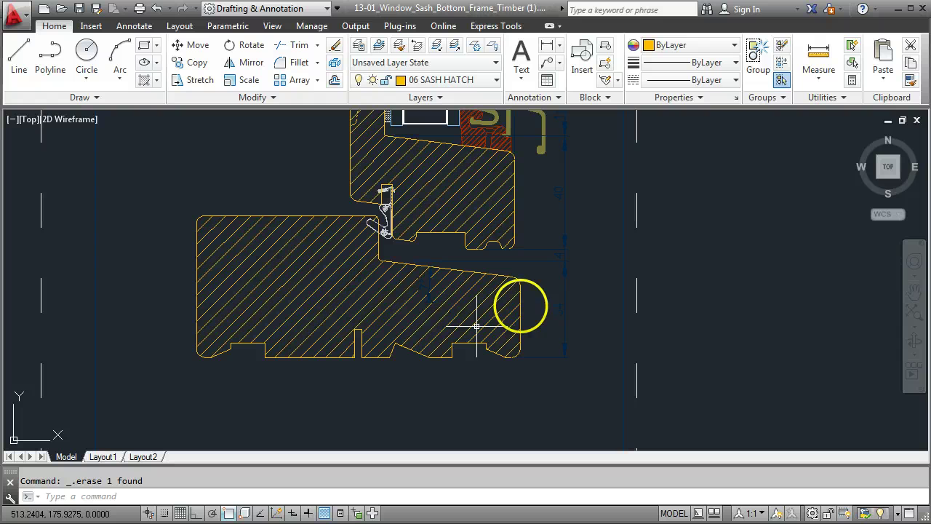
Step: Erase the three right-side dimensions and one leftover dimension object
click(584, 322)
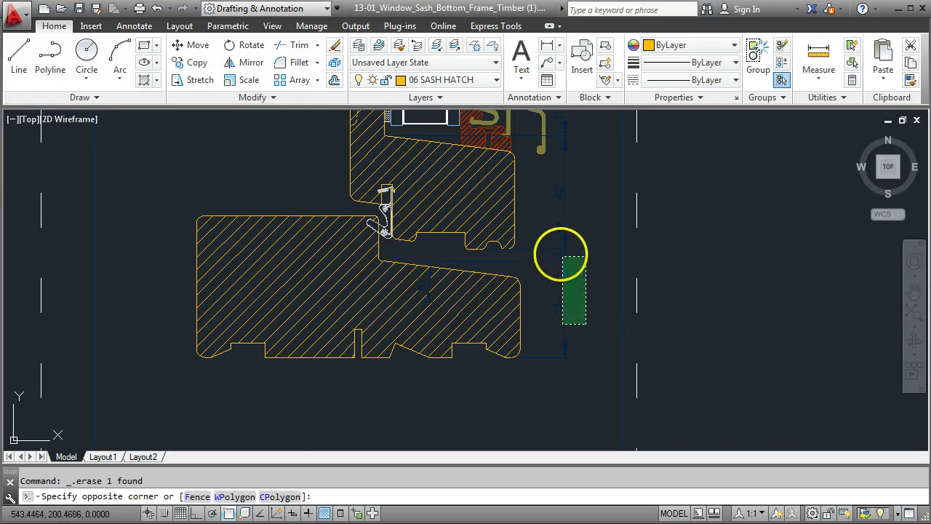
click(557, 242)
key(Delete)
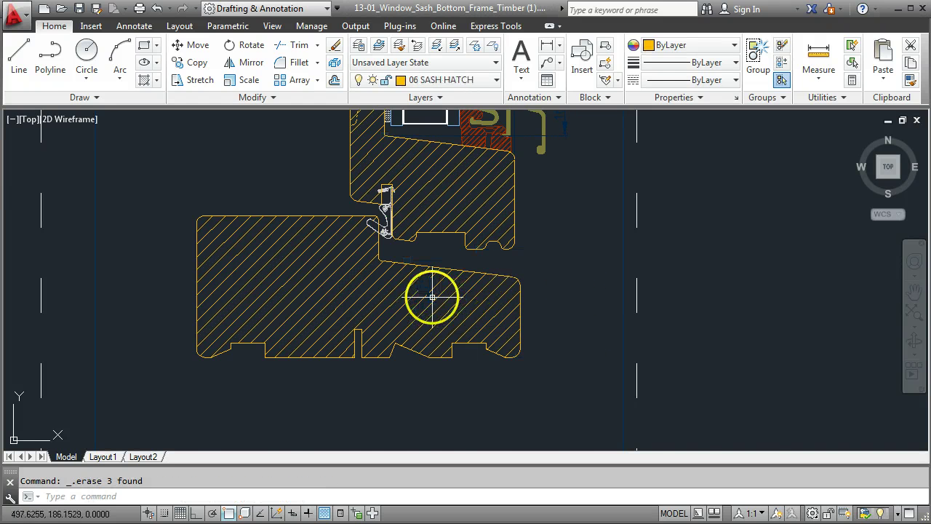
scroll(426, 293, up, 5)
scroll(398, 262, down, 6)
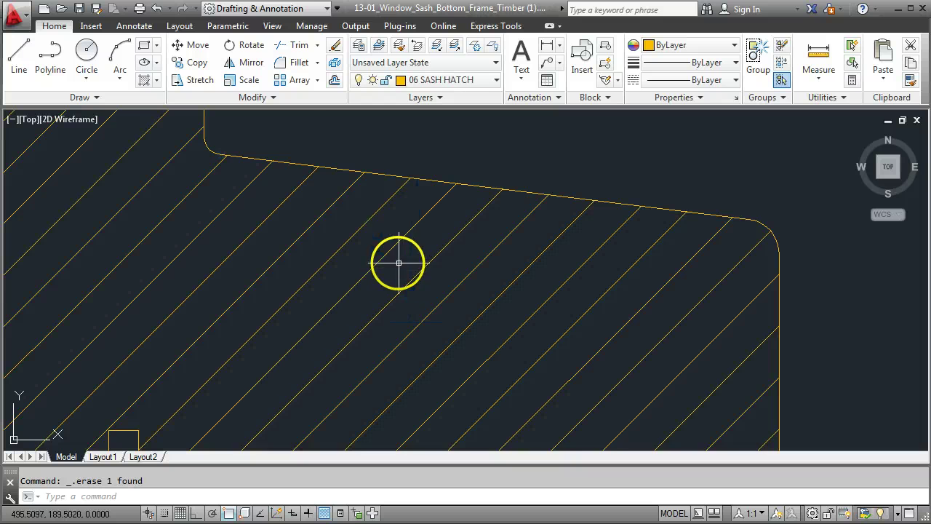
click(426, 227)
key(Delete)
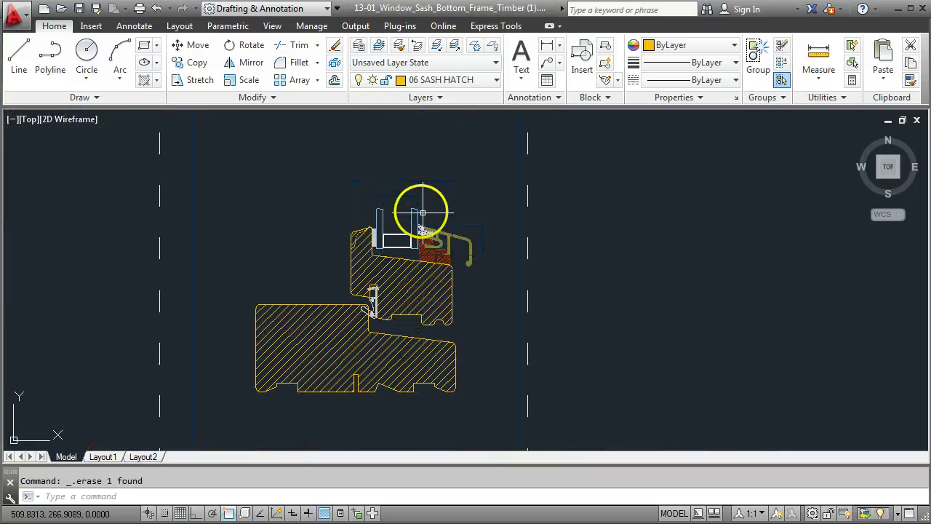
scroll(420, 209, up, 2)
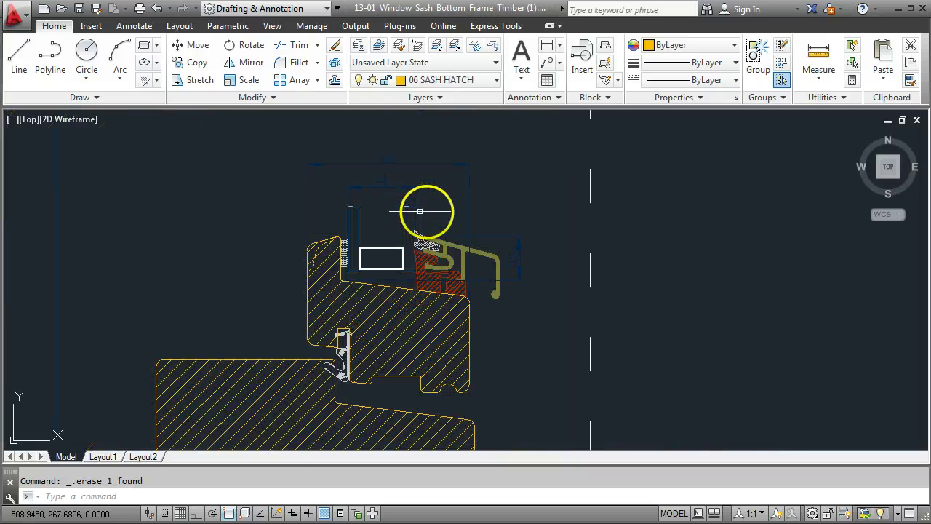
Step: Erase the two top dimensions and the small dimension beside the gasket, then recentre the section
click(511, 187)
click(365, 150)
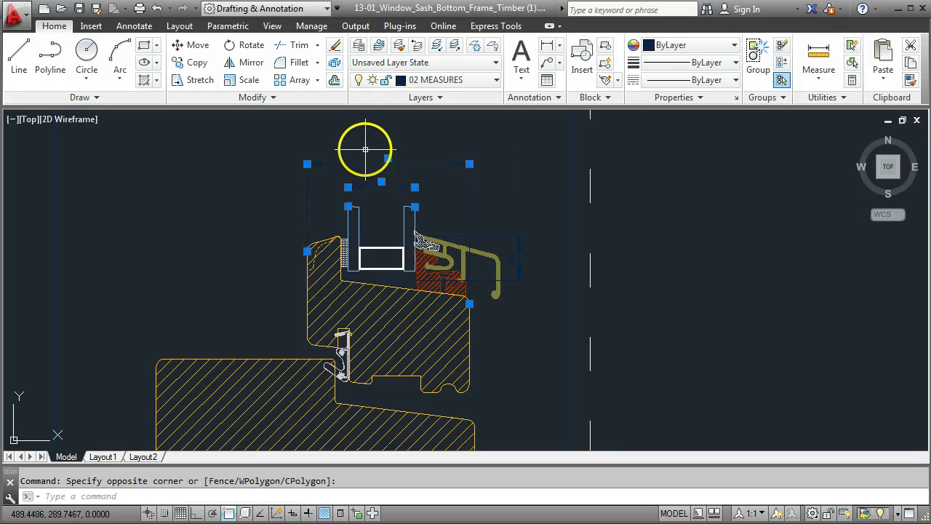
key(Delete)
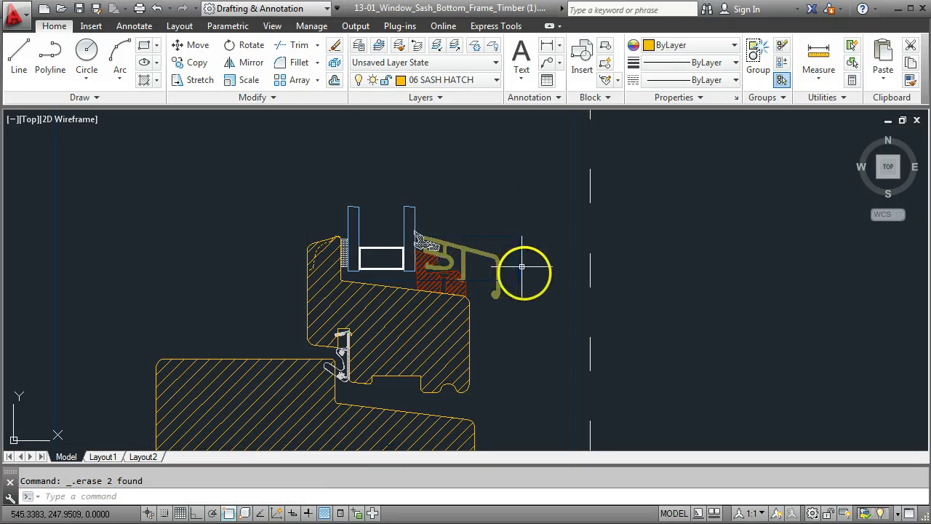
click(532, 280)
click(515, 243)
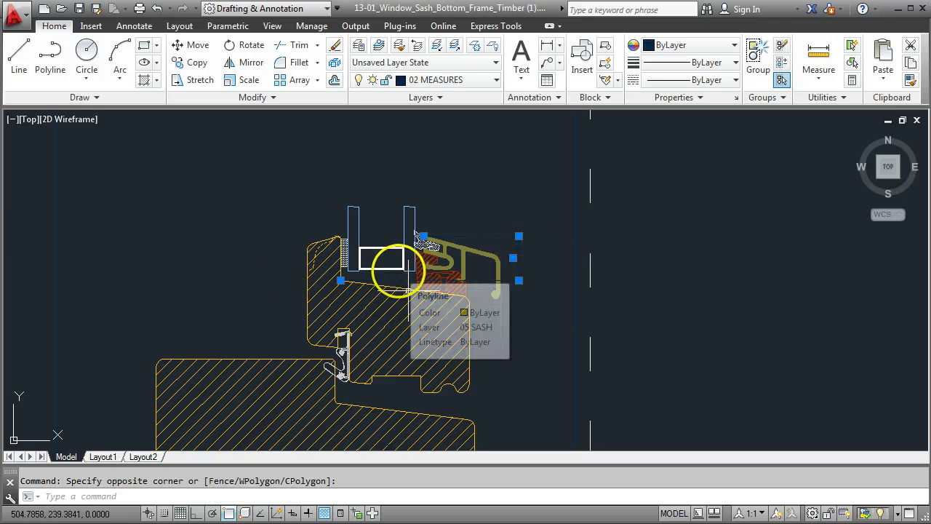
key(Delete)
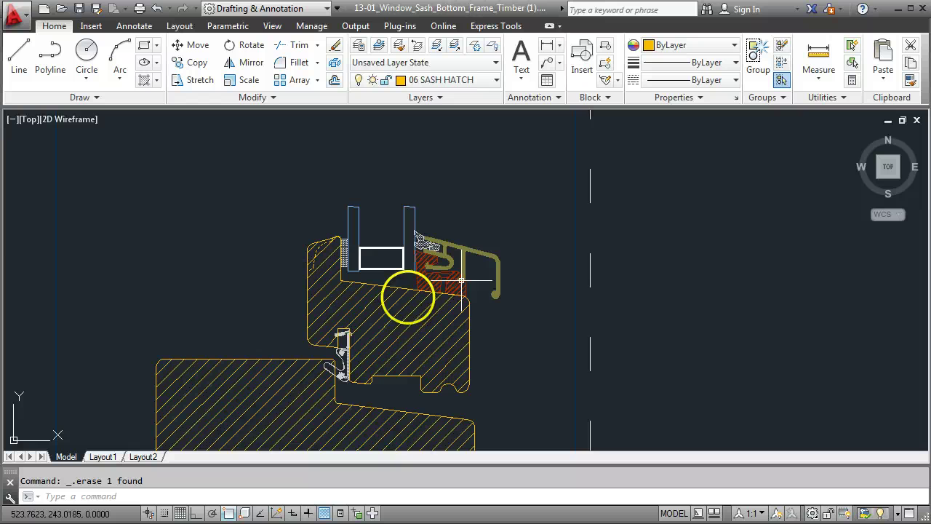
scroll(371, 328, down, 2)
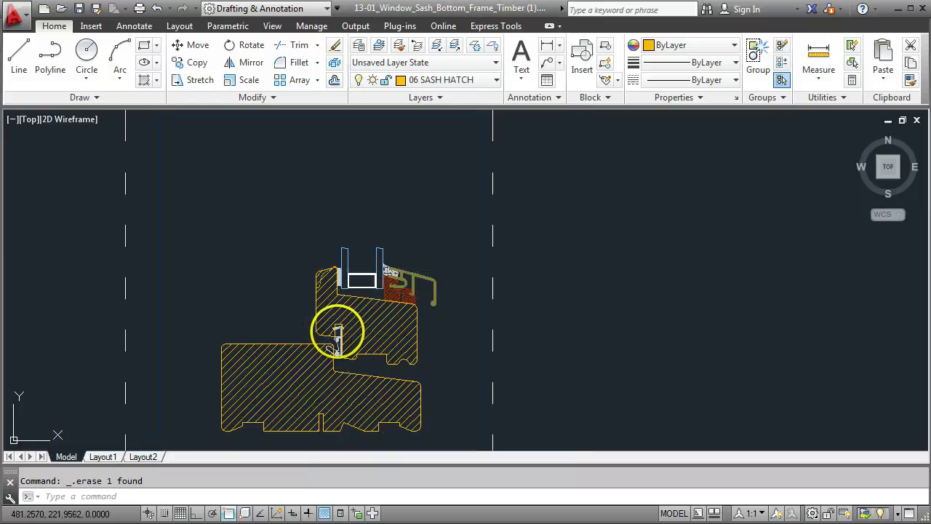
middle_drag(336, 328, 336, 251)
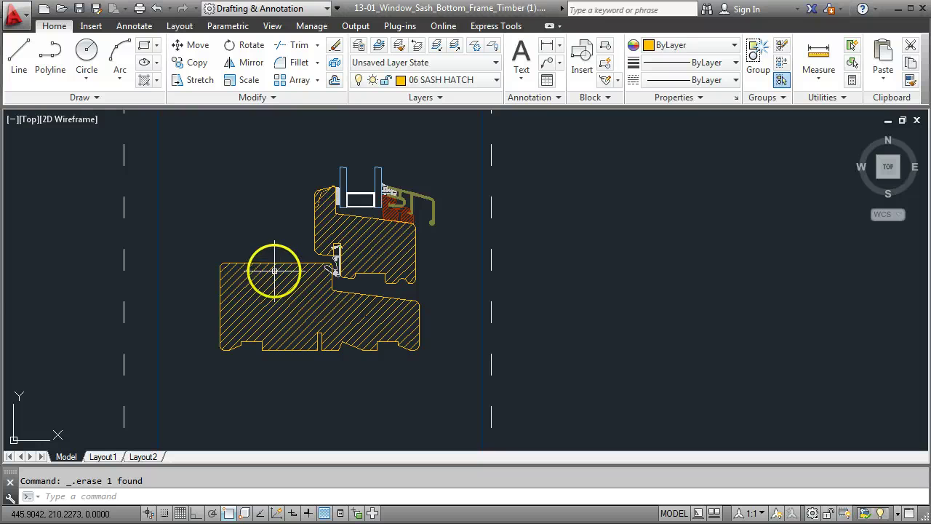
click(359, 191)
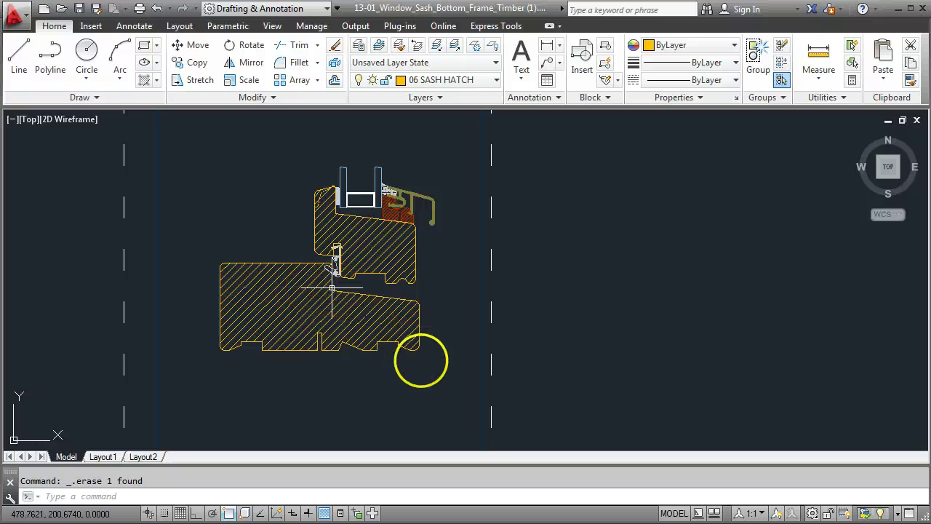
Step: Select all 205 section objects and Copy with Base Point from the lower-left corner
click(439, 362)
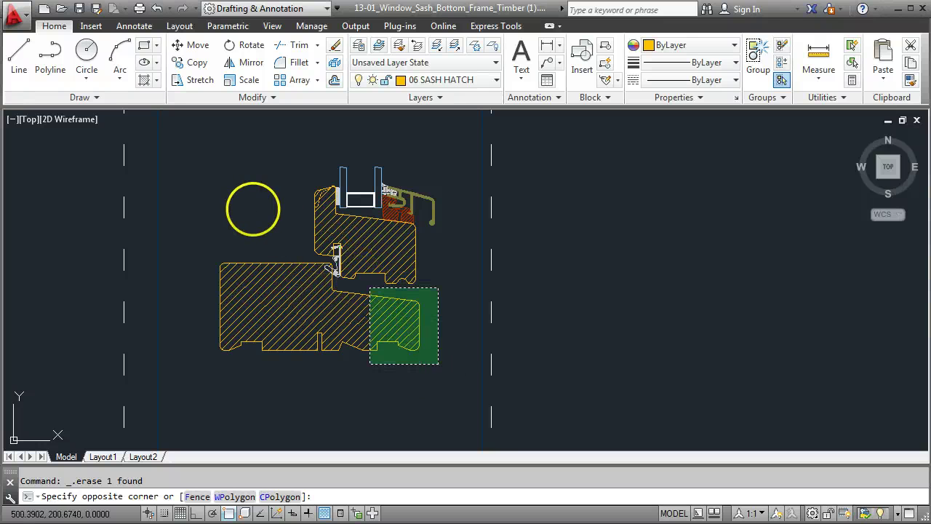
click(202, 149)
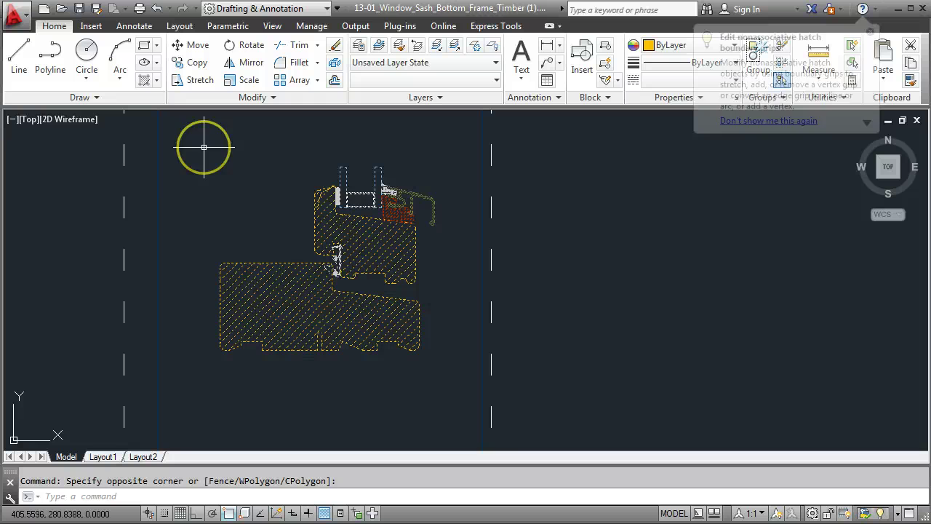
scroll(243, 250, down, 2)
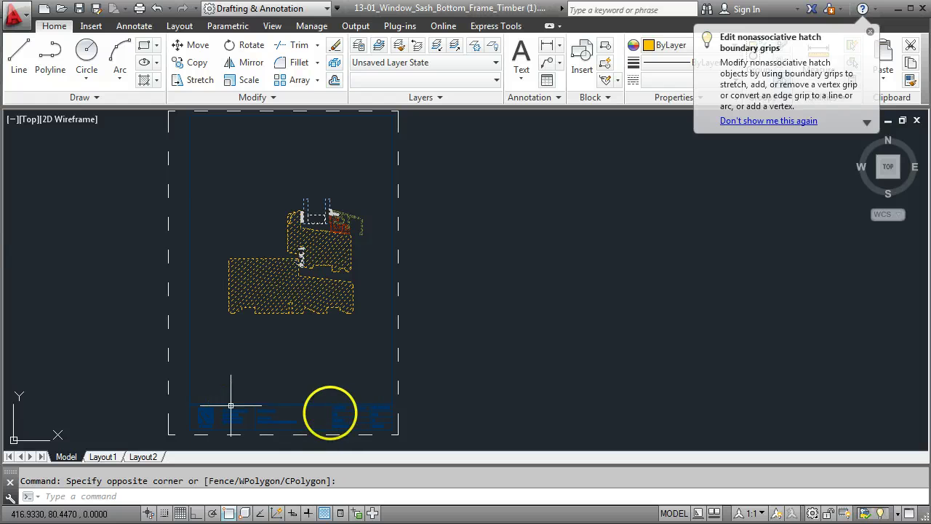
middle_drag(295, 281, 296, 283)
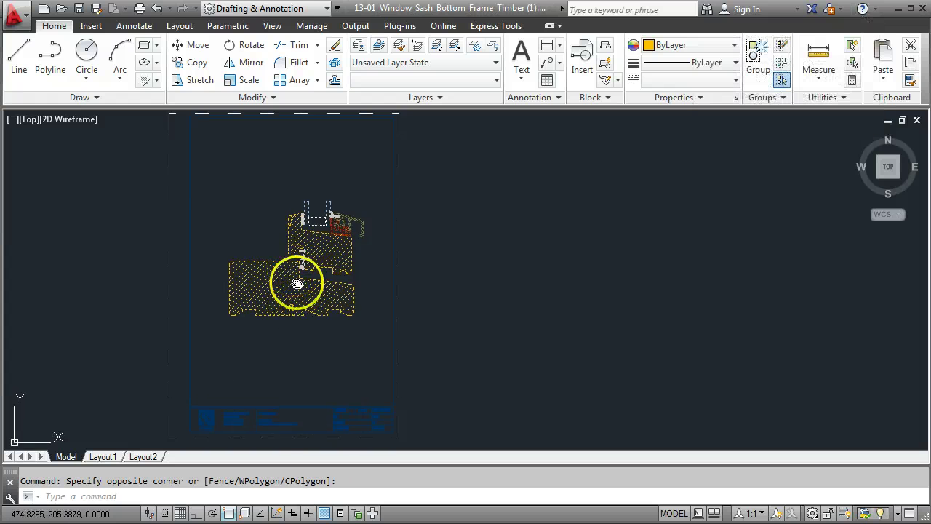
scroll(297, 283, up, 2)
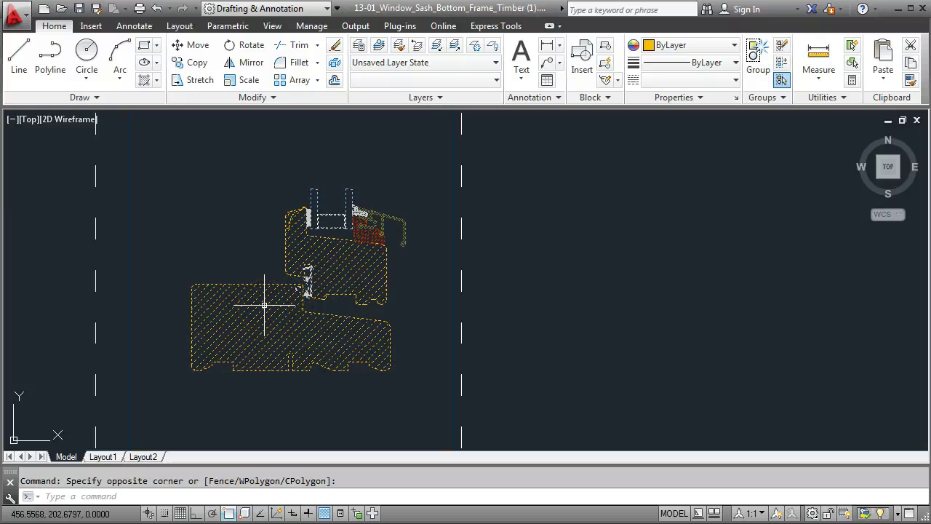
right_click(264, 305)
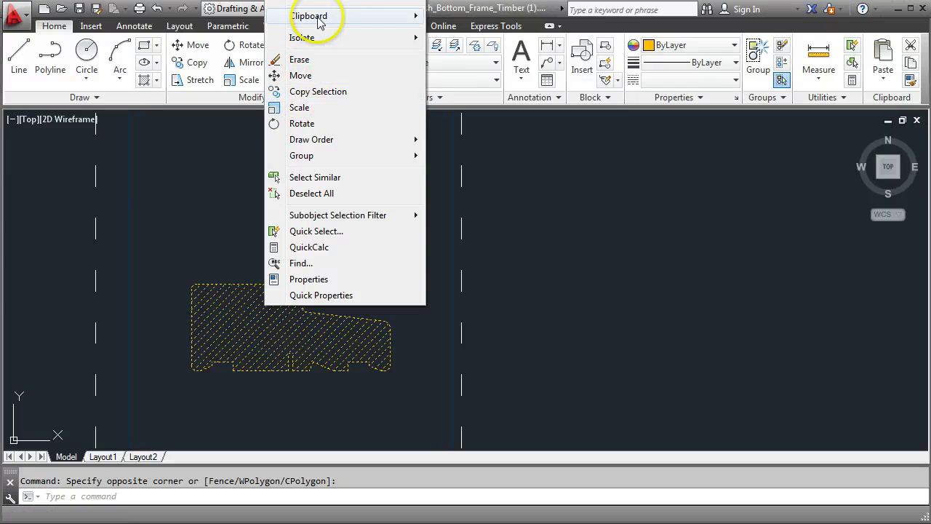
mouse_move(318, 17)
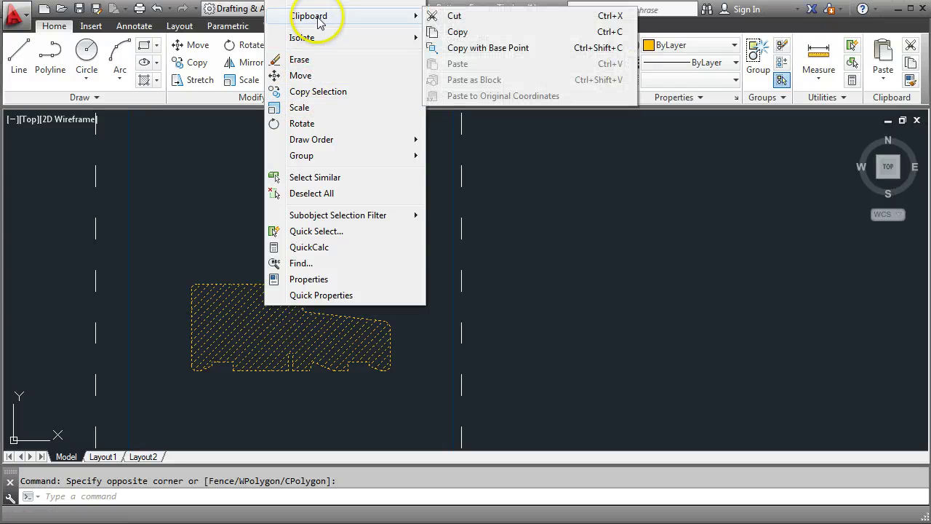
click(489, 48)
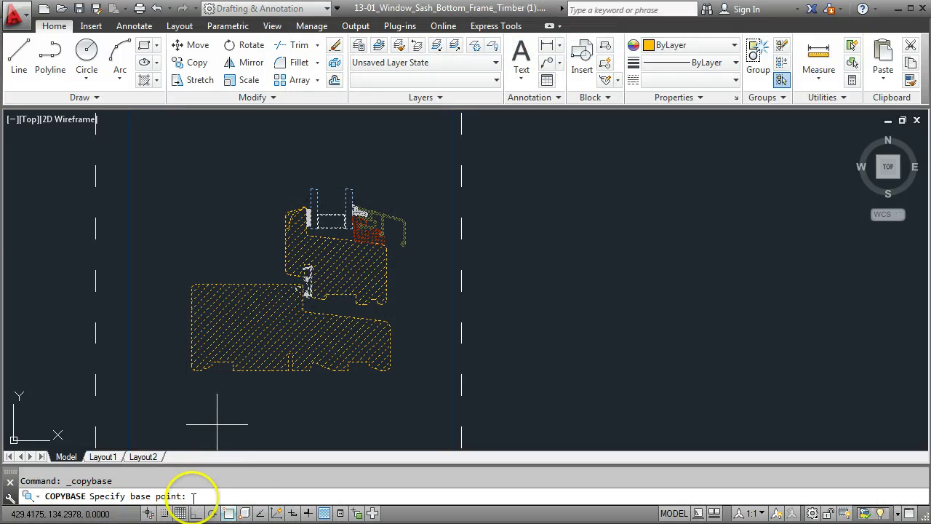
click(197, 367)
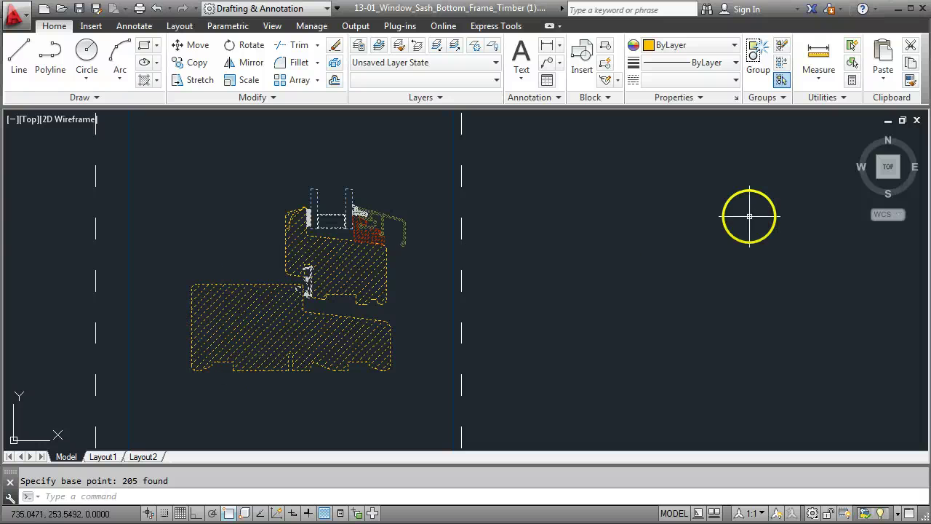
Step: Bring cill.dwg to fill the drawing area and shift its view right
click(889, 126)
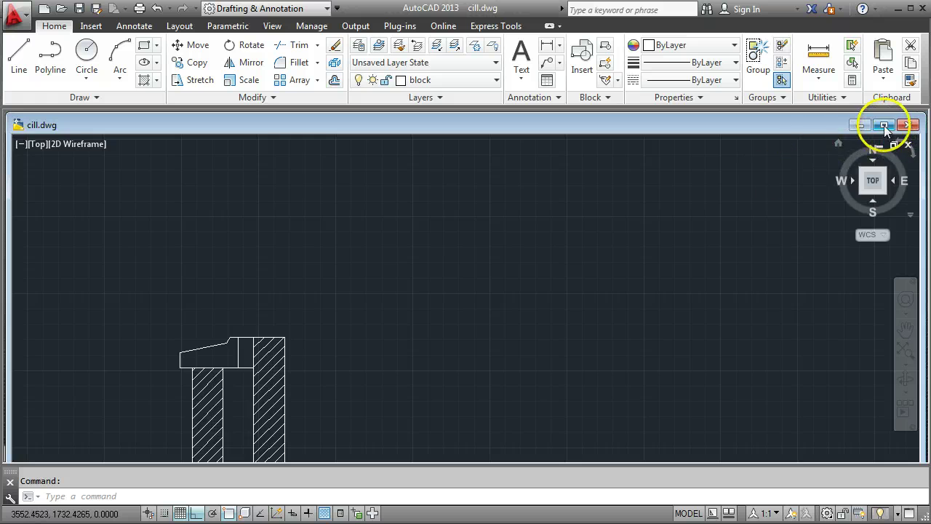
click(883, 125)
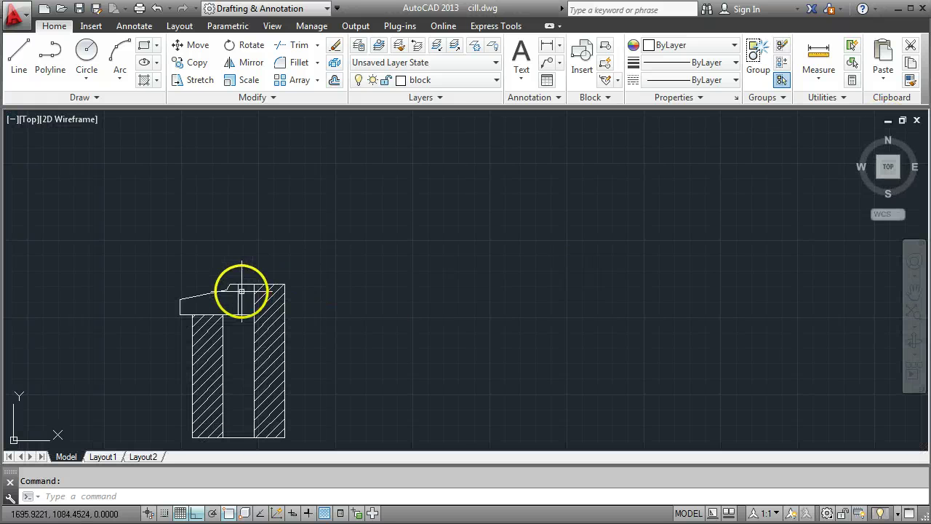
middle_drag(242, 291, 289, 288)
scroll(288, 288, up, 4)
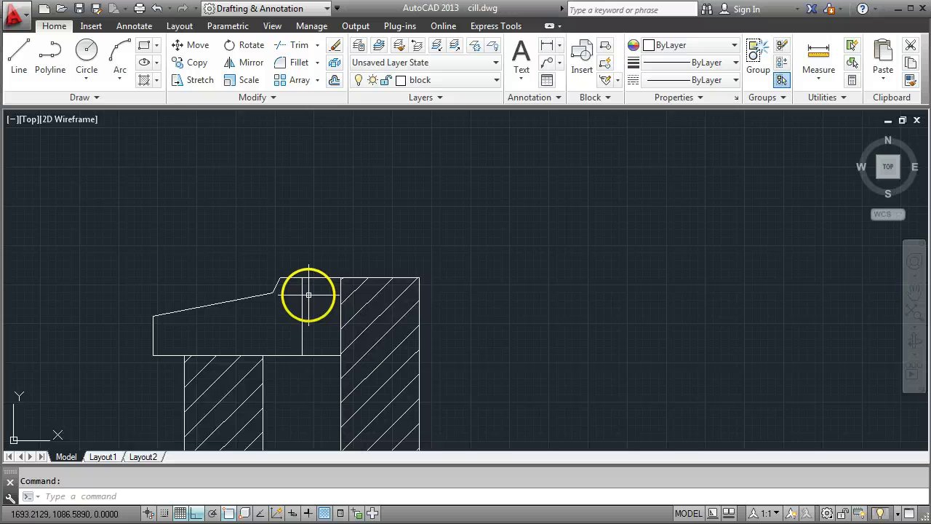
scroll(308, 294, down, 2)
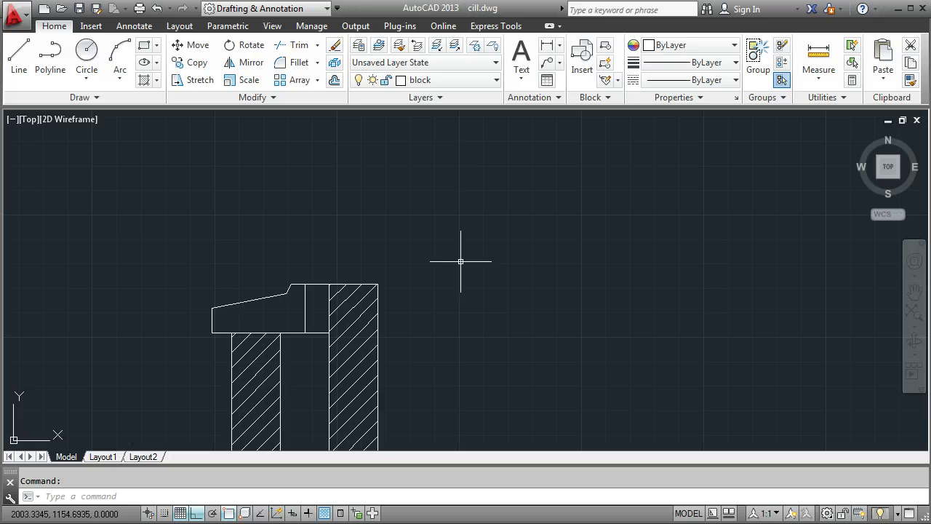
Step: Paste the copied frame section as a block to the right of the sill
right_click(494, 237)
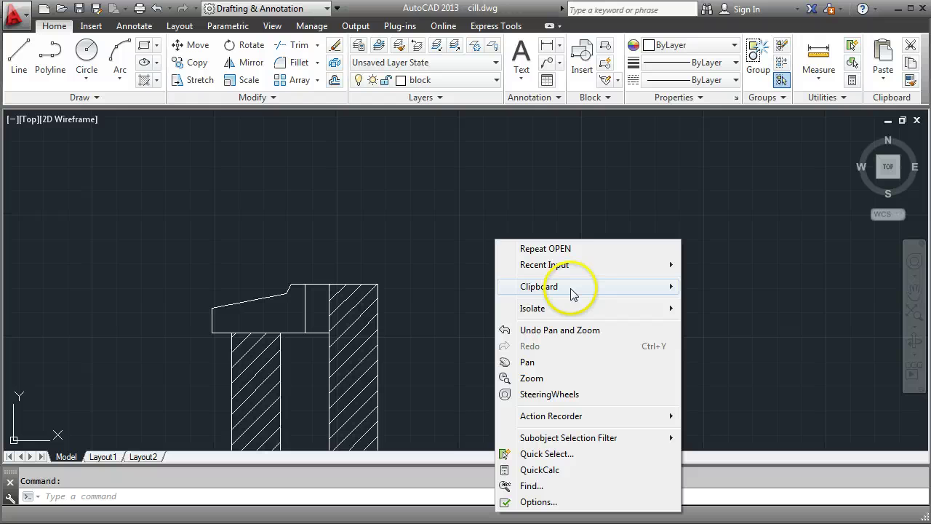
mouse_move(571, 293)
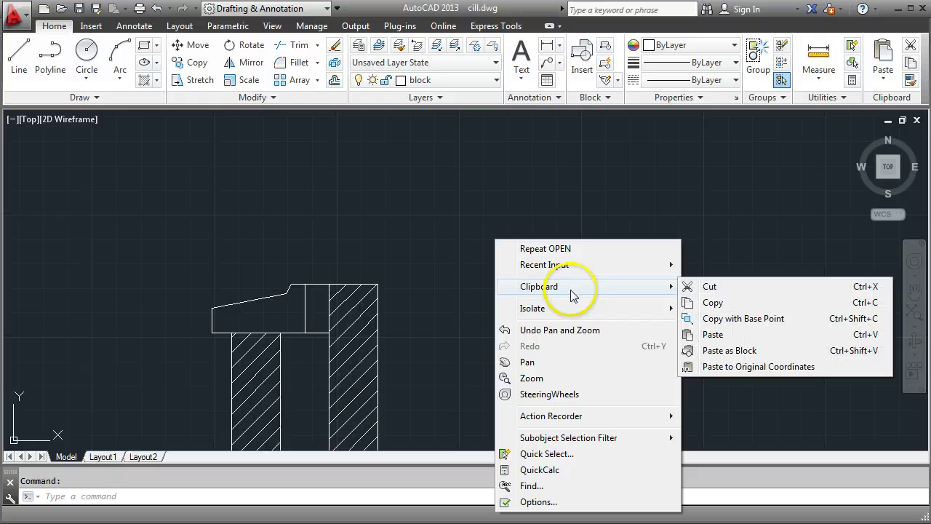
click(727, 356)
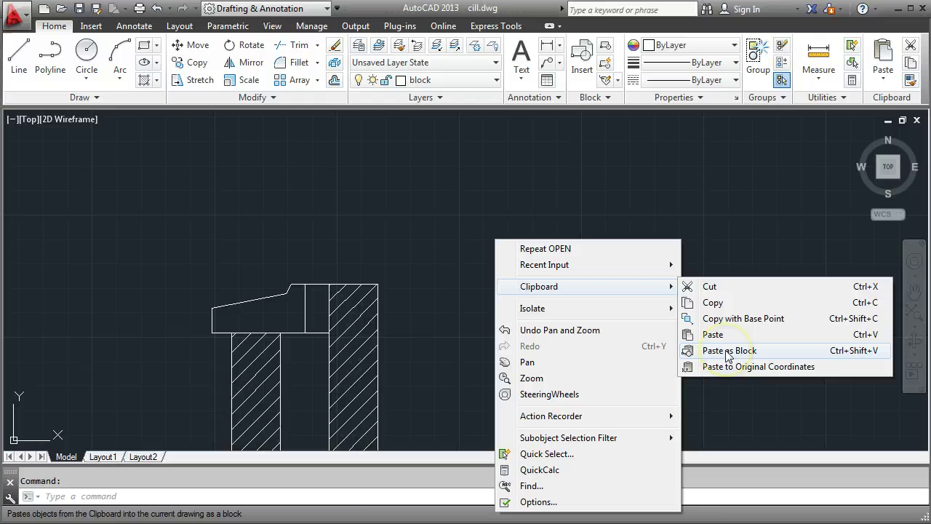
click(729, 351)
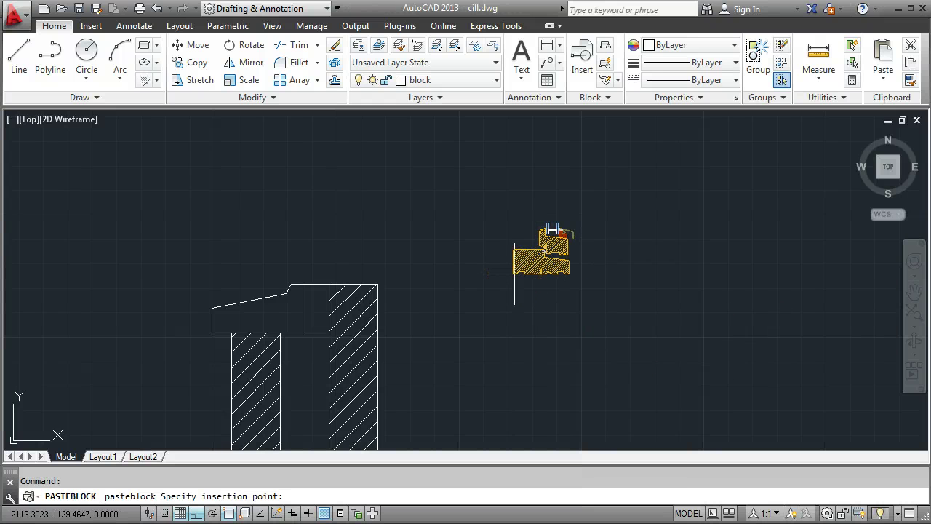
scroll(514, 274, up, 2)
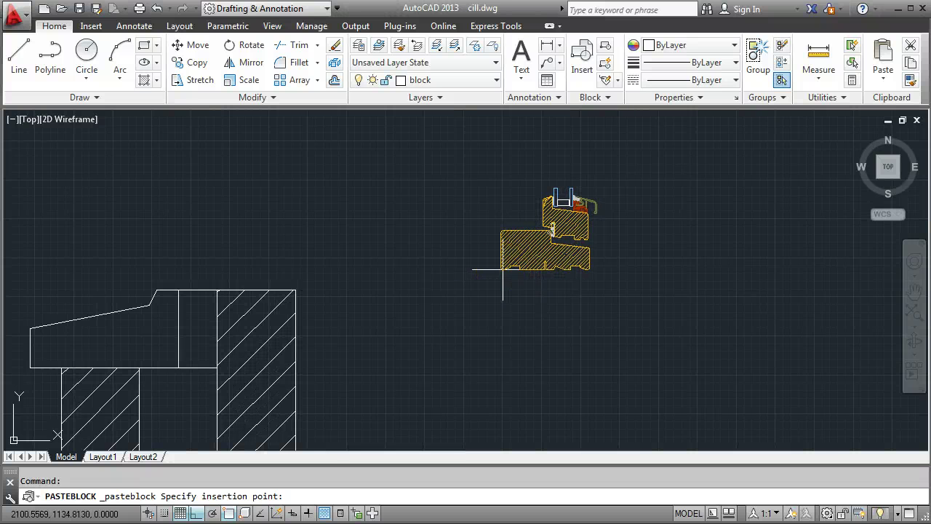
click(503, 269)
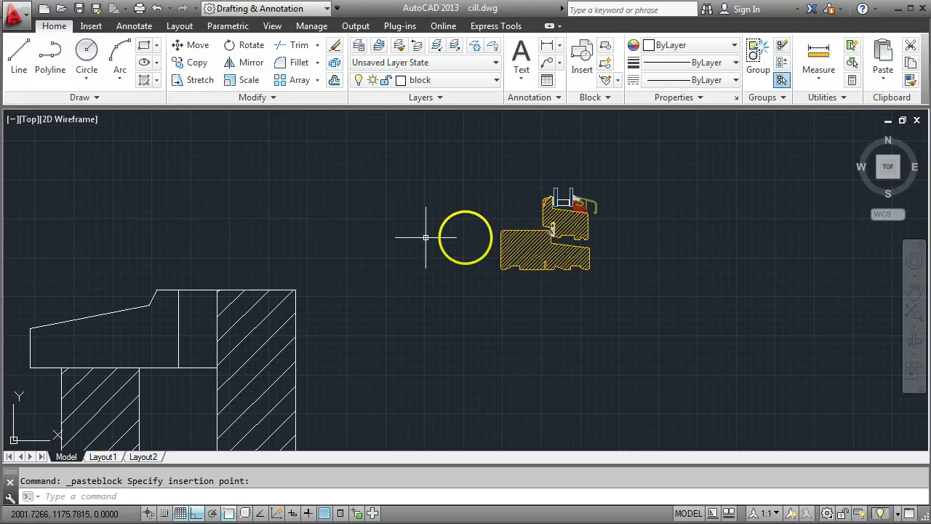
Step: Mirror the frame block about a vertical line with MI, erasing the original
click(508, 230)
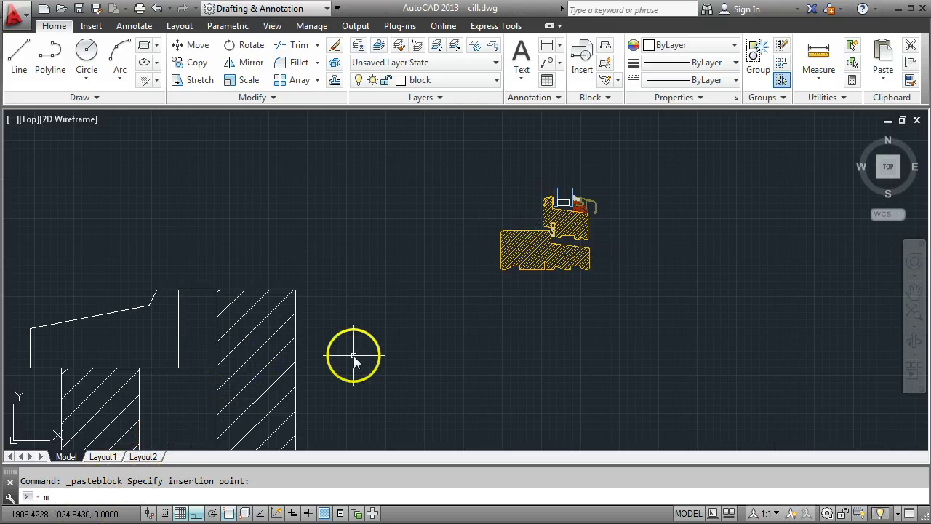
text(mi)
key(Return)
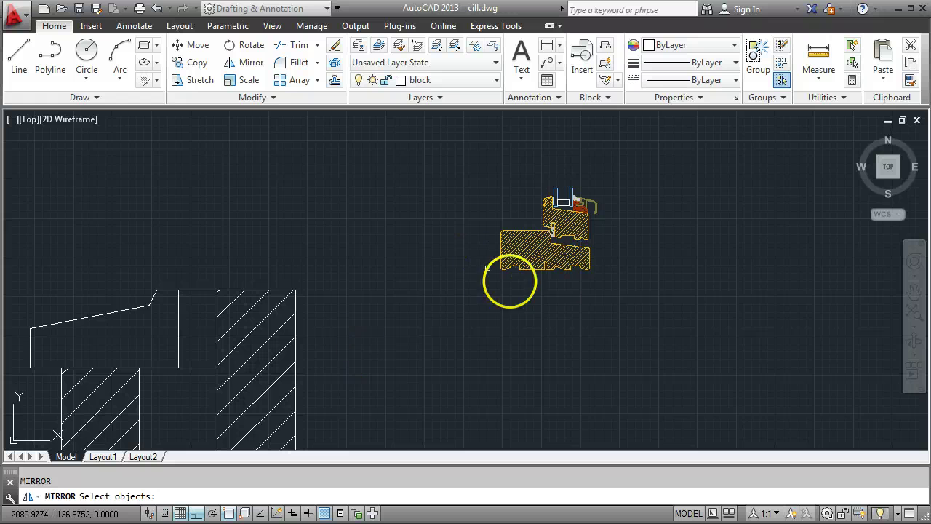
click(547, 262)
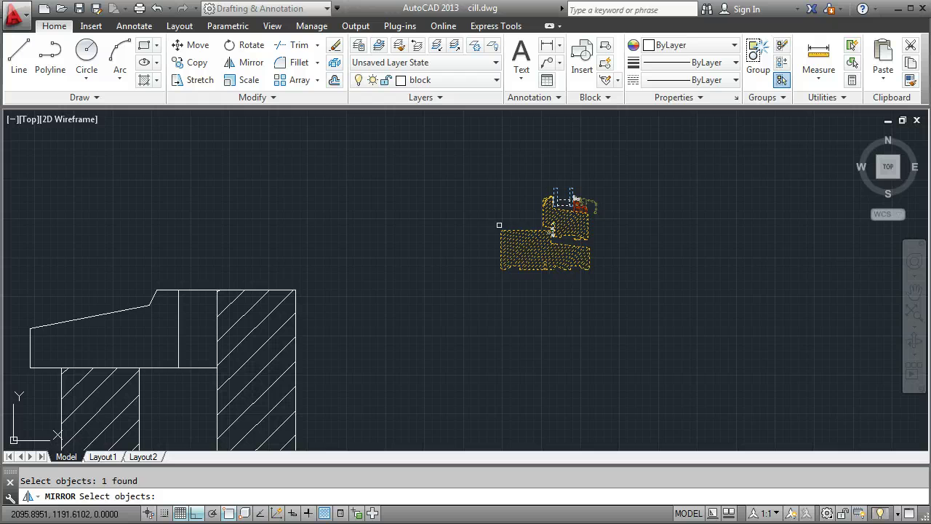
right_click(468, 183)
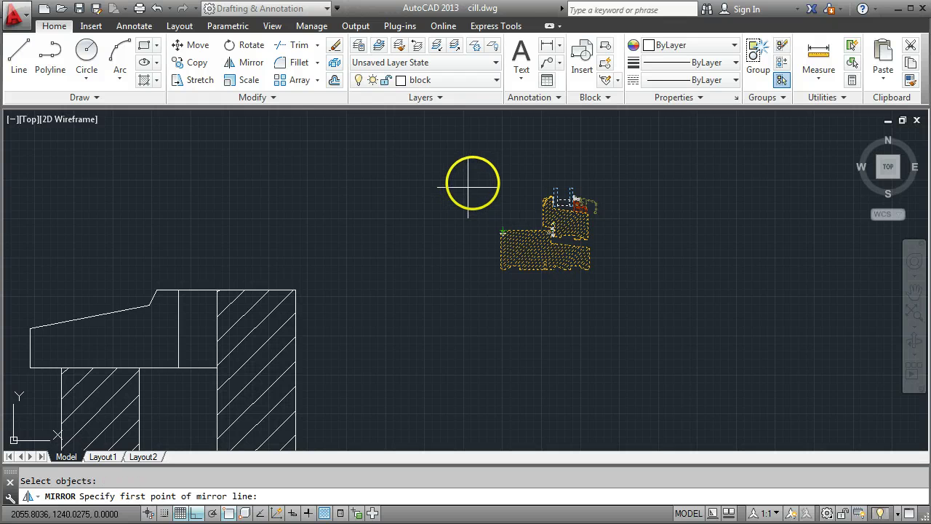
click(478, 179)
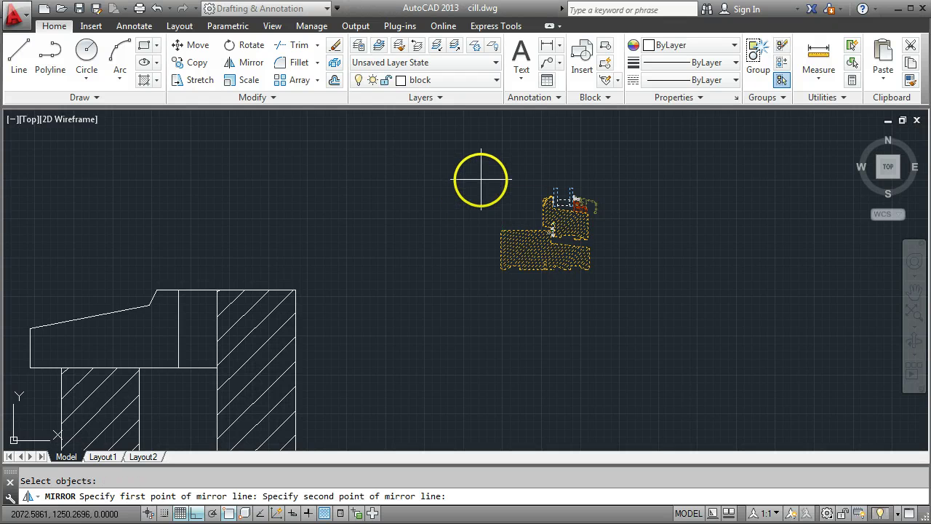
click(480, 323)
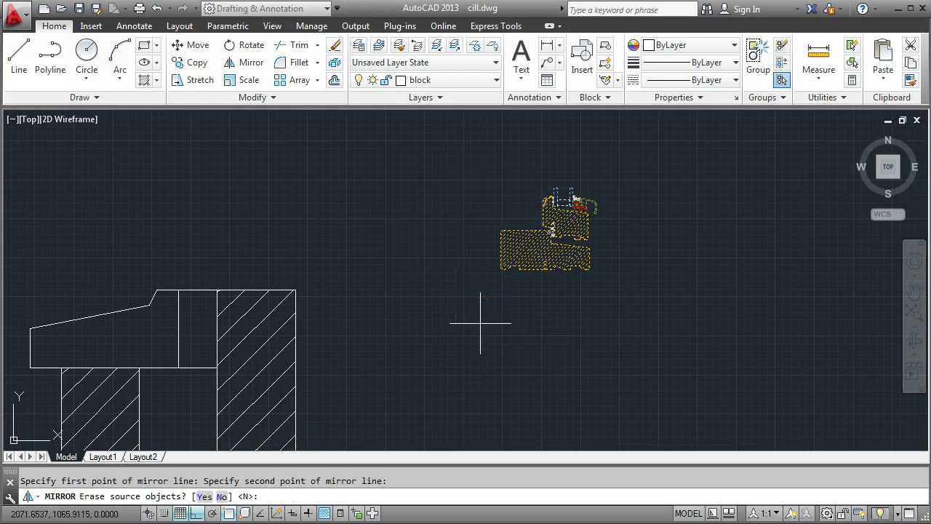
click(204, 497)
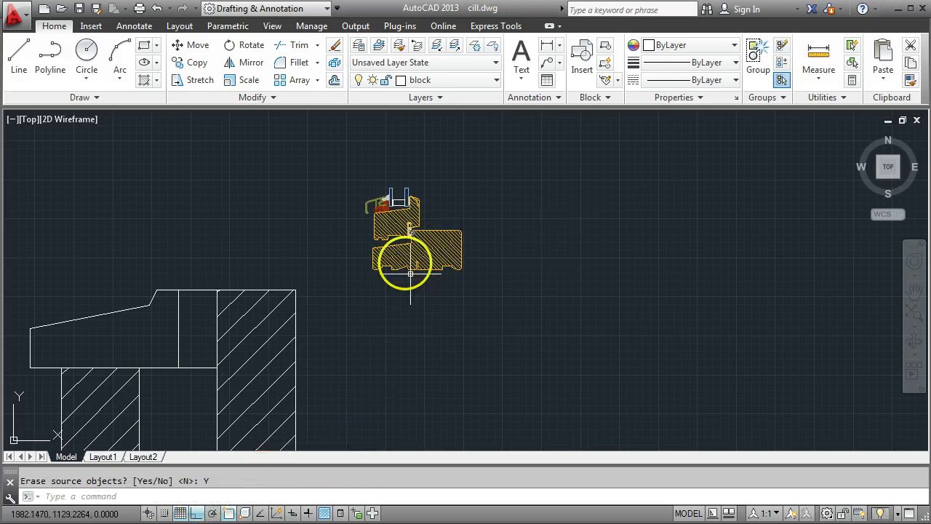
mouse_move(407, 255)
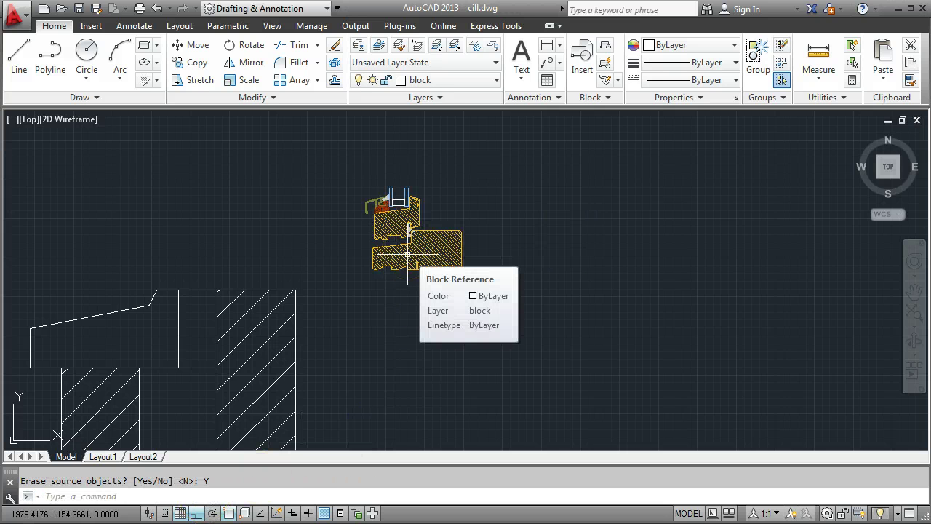
Step: With Ortho off, move the mirrored block so its underside sits on the sill top
click(196, 513)
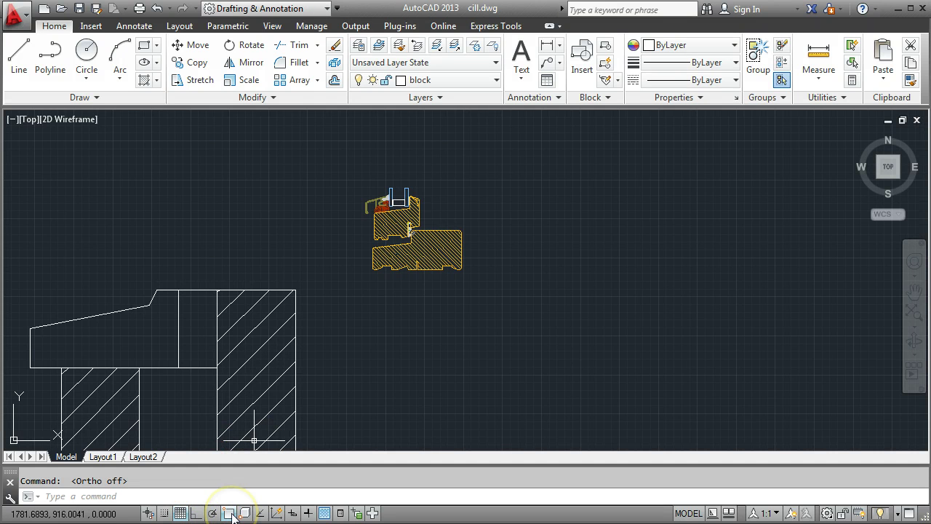
click(405, 257)
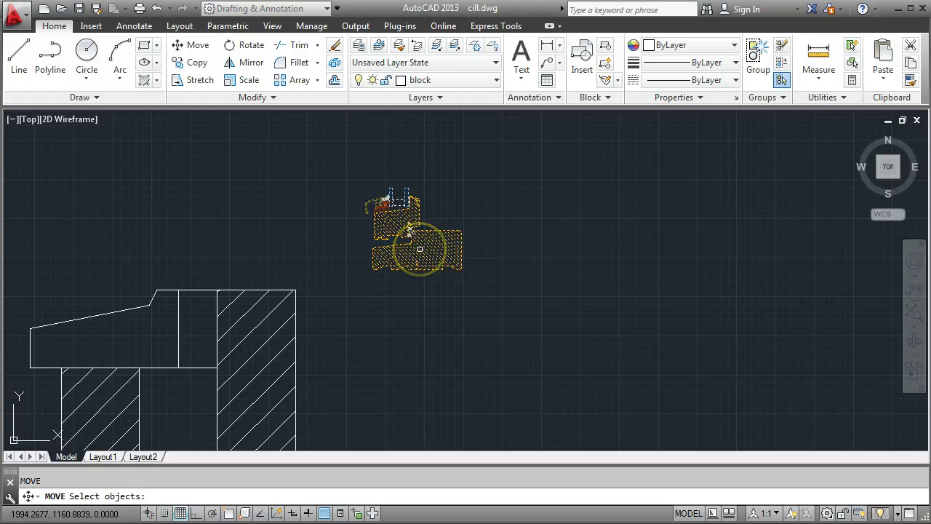
key(Return)
click(415, 249)
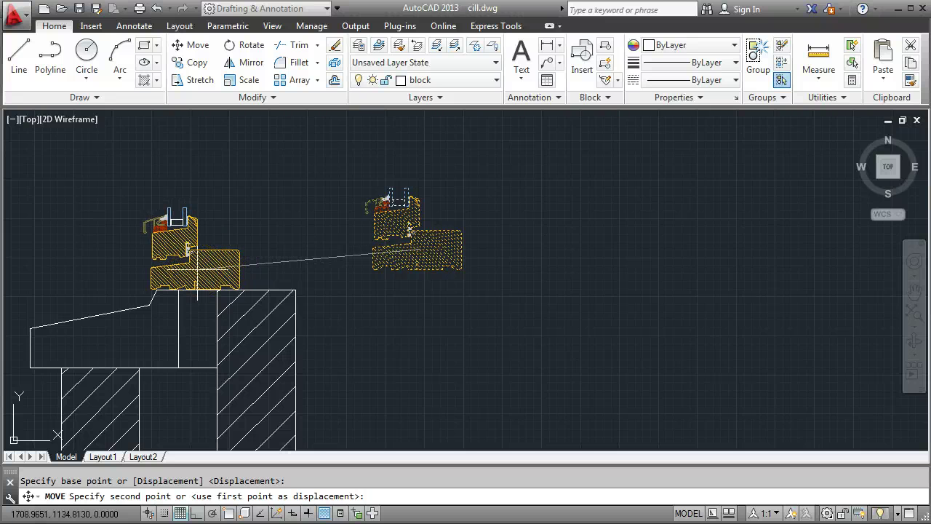
click(196, 269)
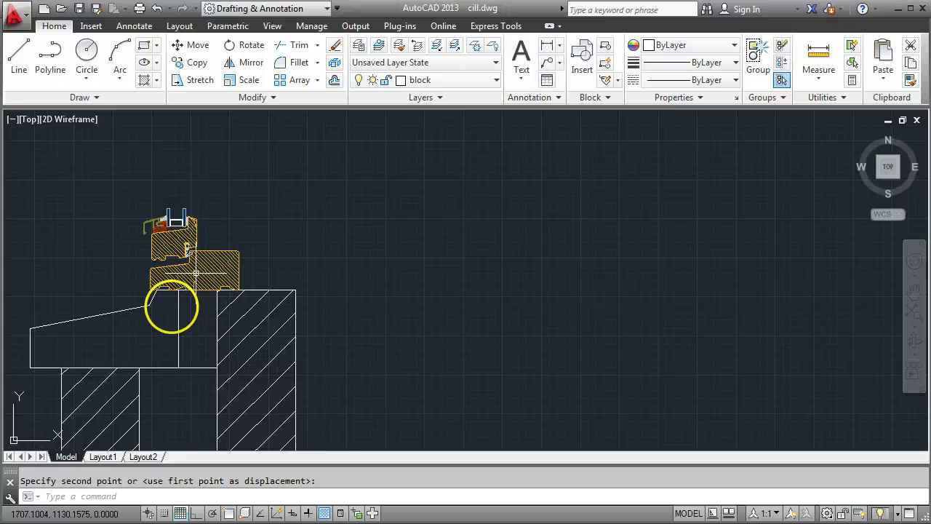
scroll(164, 294, up, 2)
scroll(165, 294, up, 2)
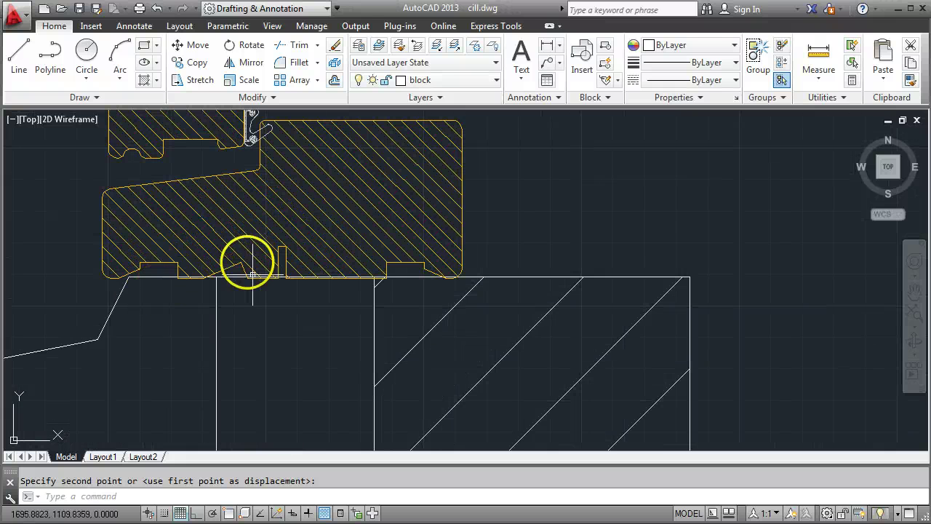
middle_drag(213, 276, 249, 279)
scroll(231, 288, up, 2)
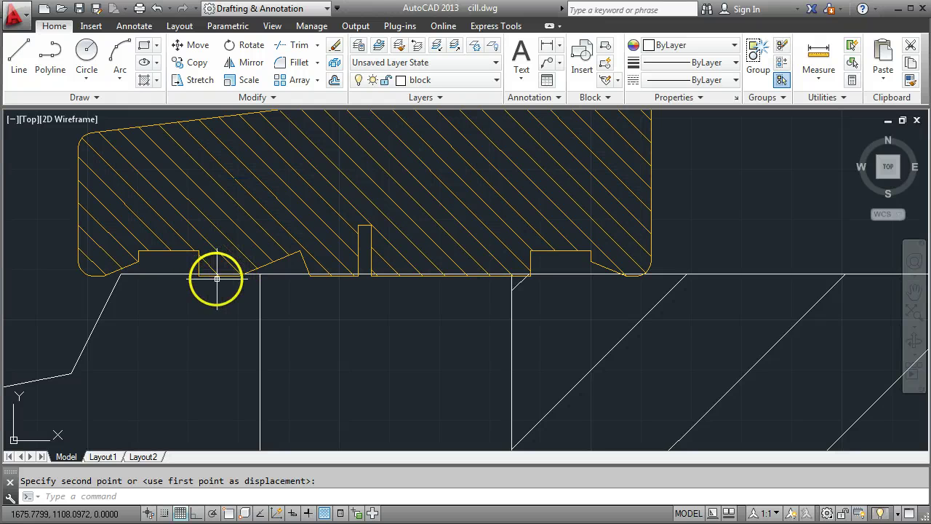
scroll(227, 291, down, 2)
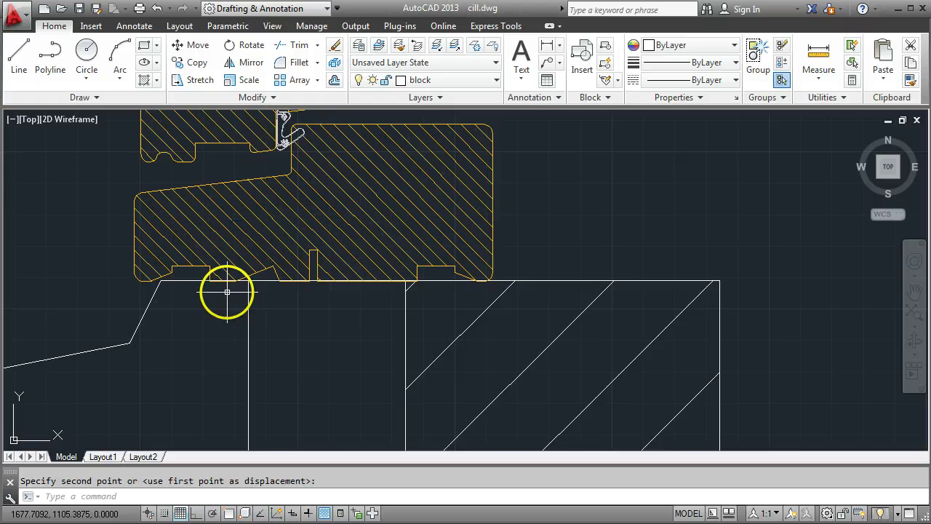
middle_drag(258, 288, 275, 306)
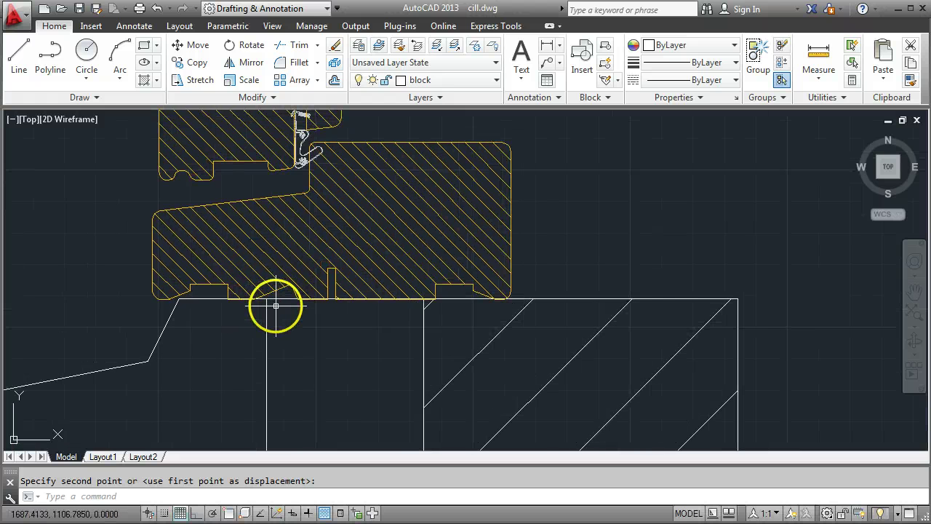
Step: Move the frame block again to shift it along the sill into its final position
key(Escape)
text(m)
key(space)
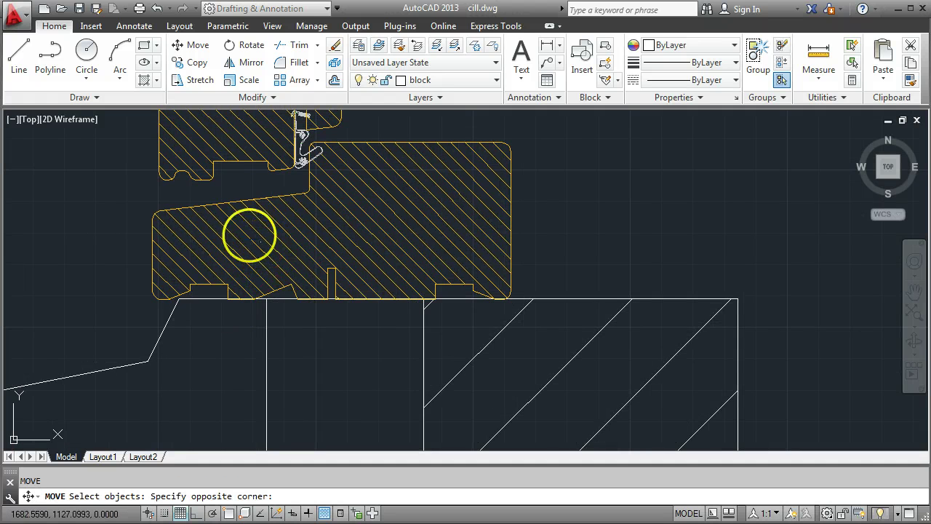
click(236, 219)
click(203, 231)
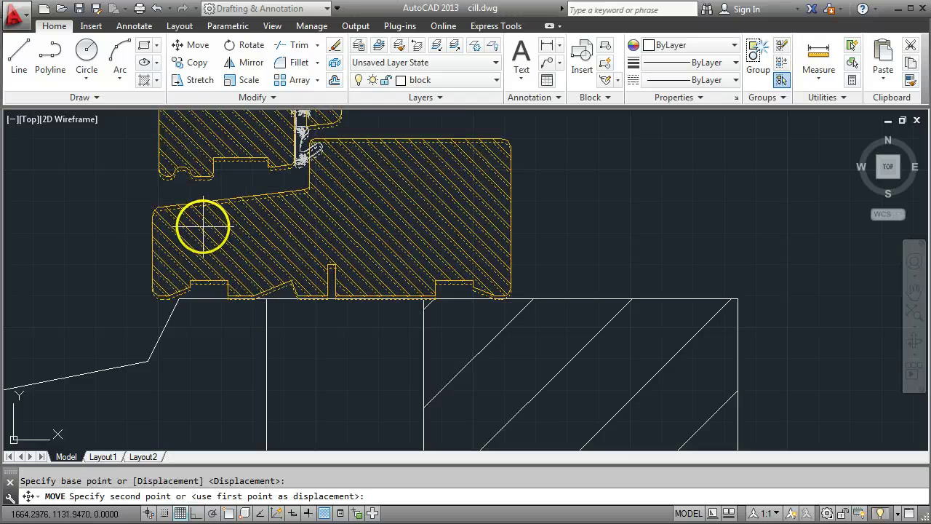
click(202, 227)
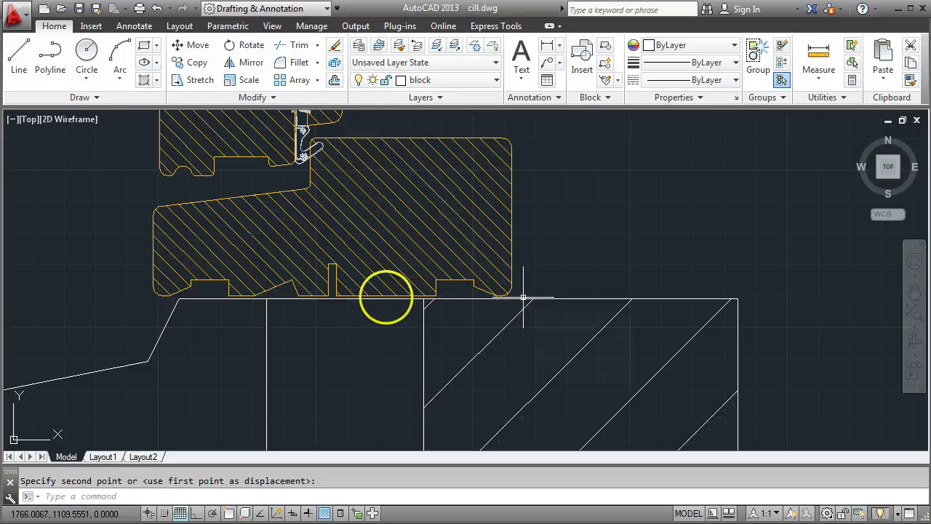
scroll(328, 288, down, 4)
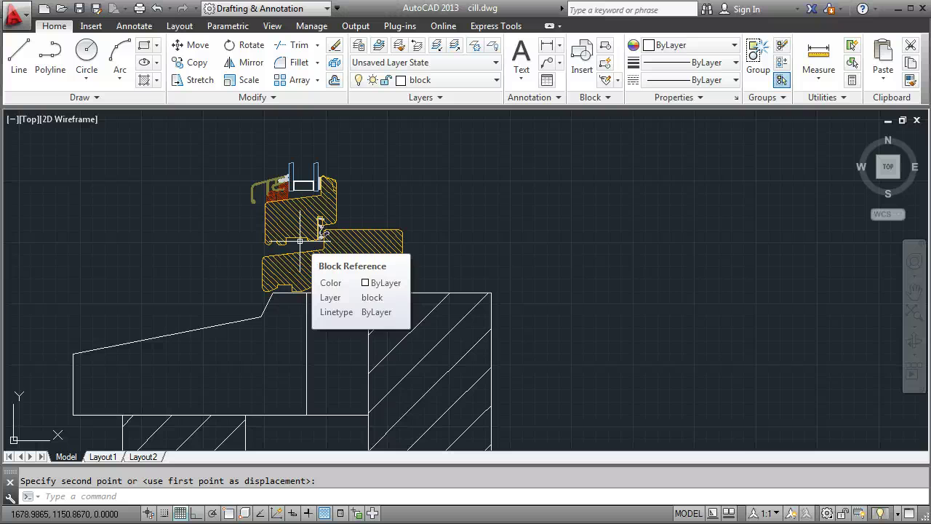
click(271, 233)
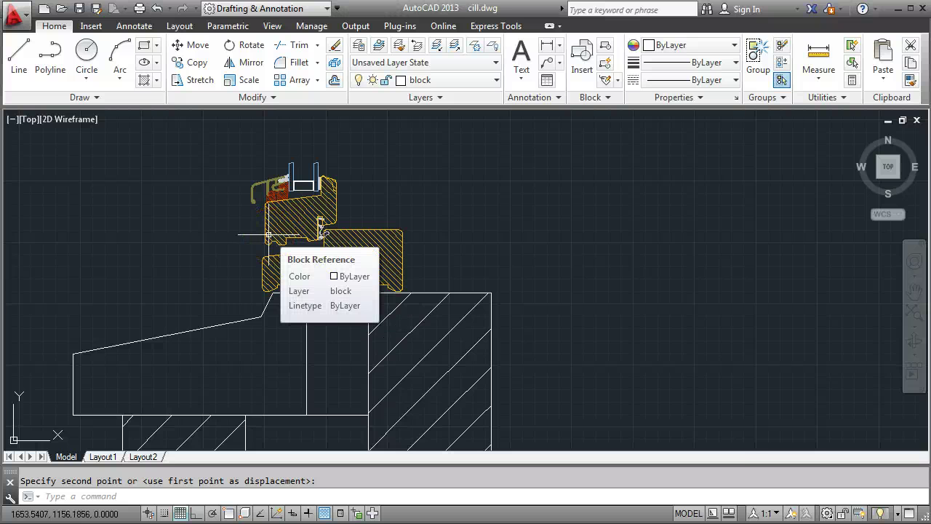
click(281, 227)
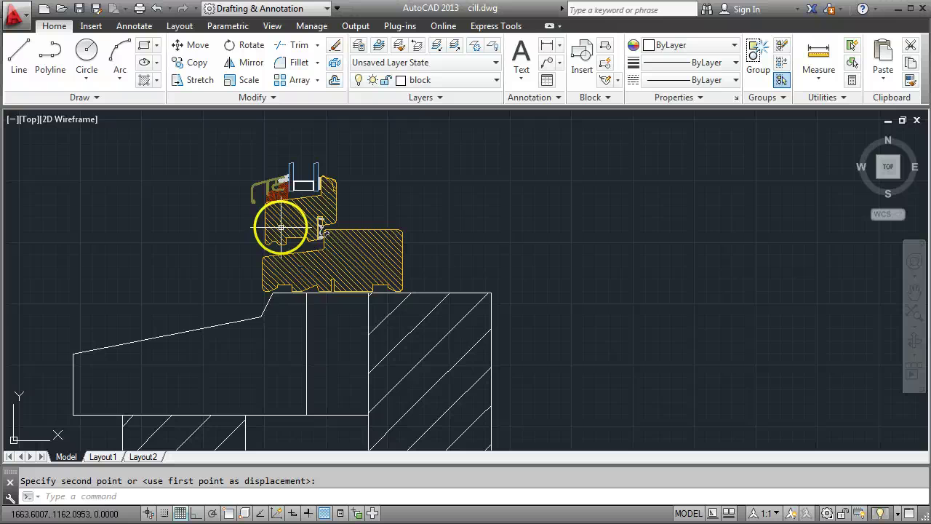